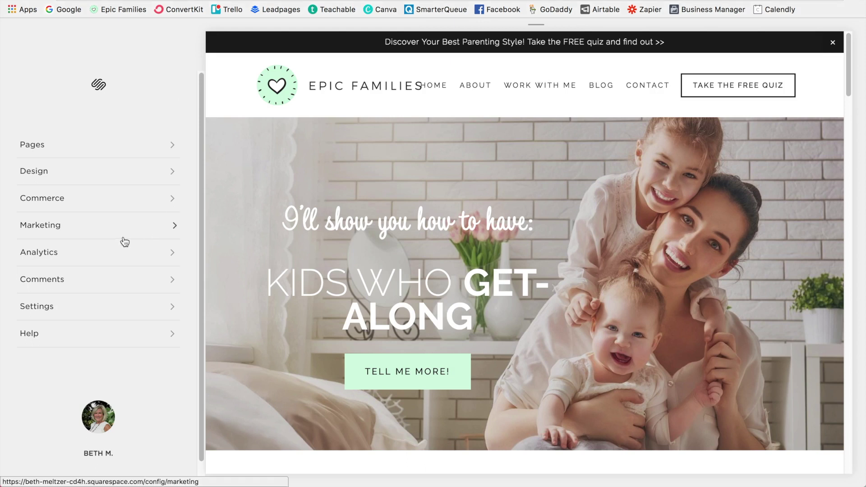
Step: Go to Marketing > Email Campaigns and reach the empty Sender Profiles page
click(98, 230)
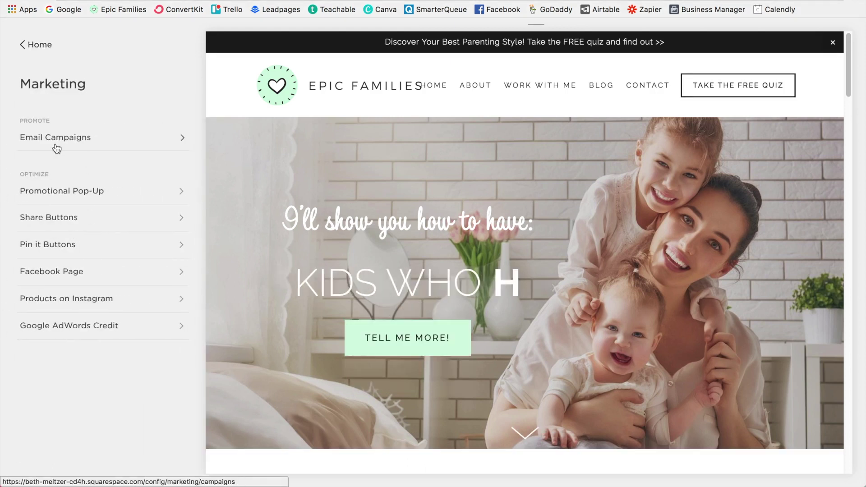
click(115, 138)
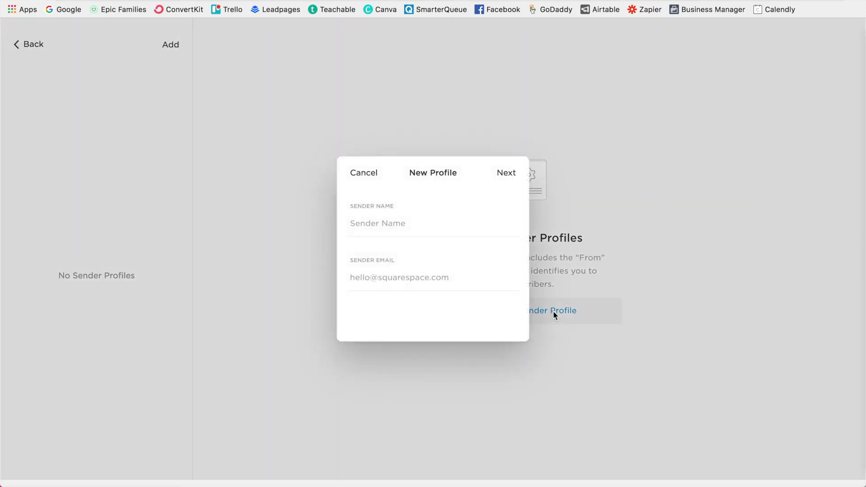
Step: Enter the sender's name and email address, save the profile, and skip email verification
click(361, 218)
text(Beth)
key(Tab)
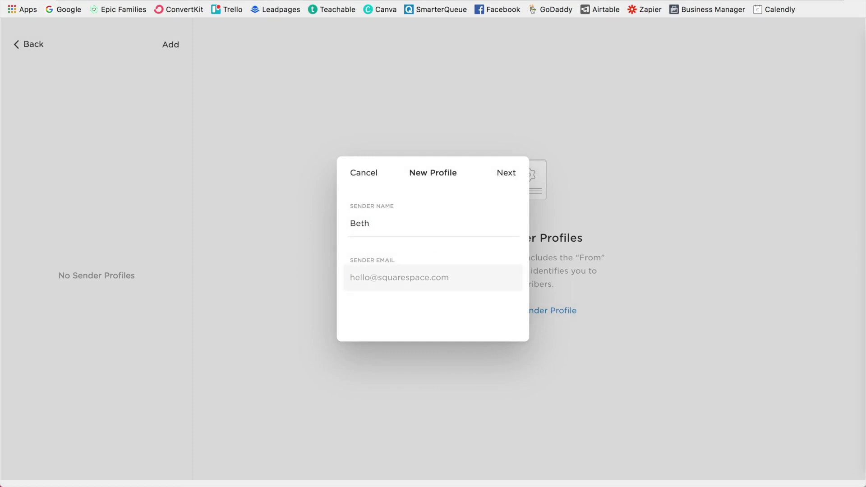
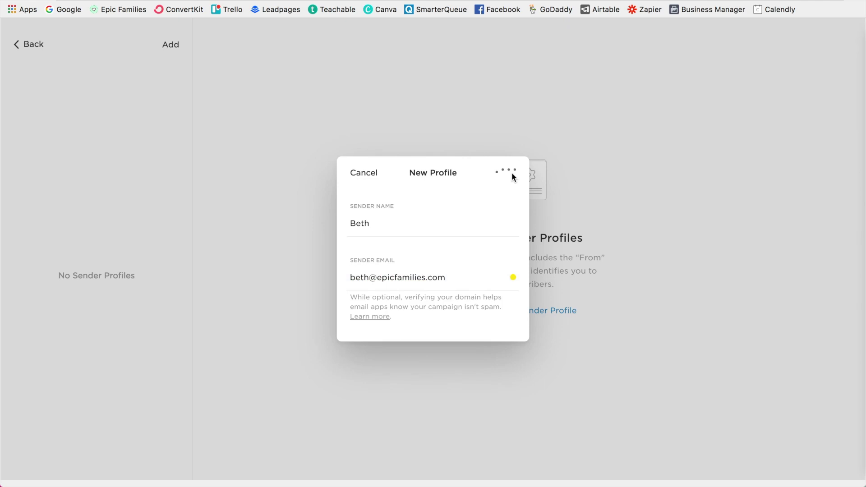
click(508, 174)
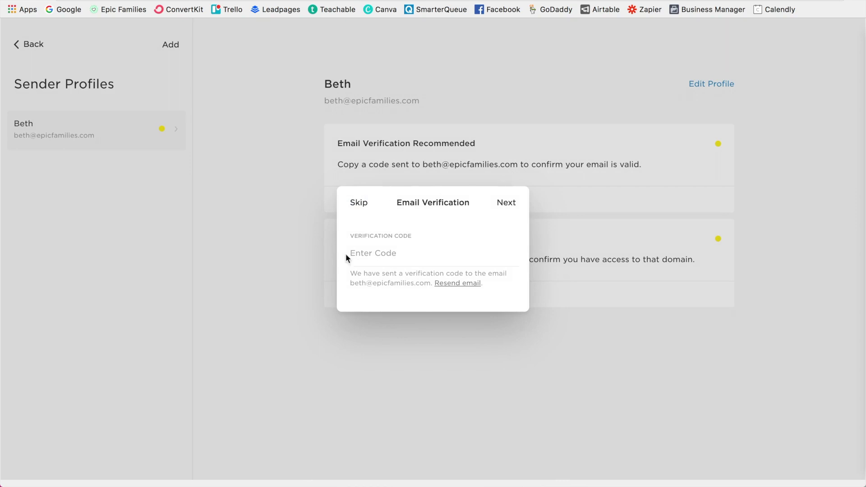
click(509, 215)
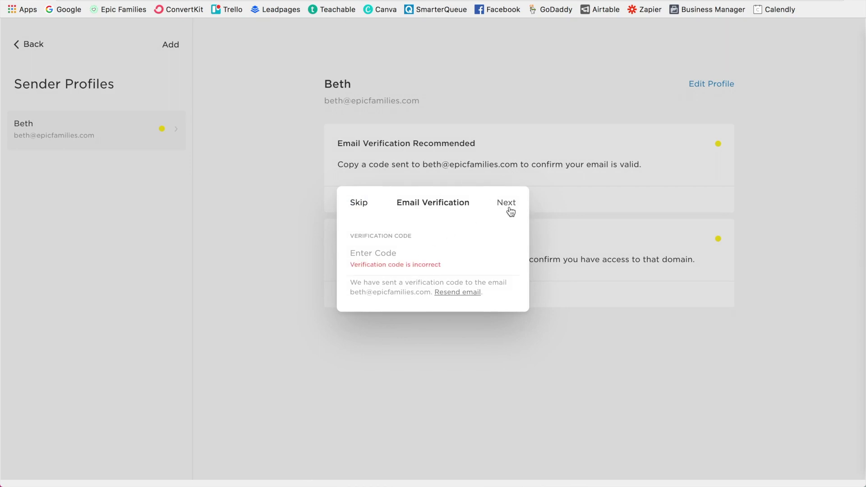
click(359, 202)
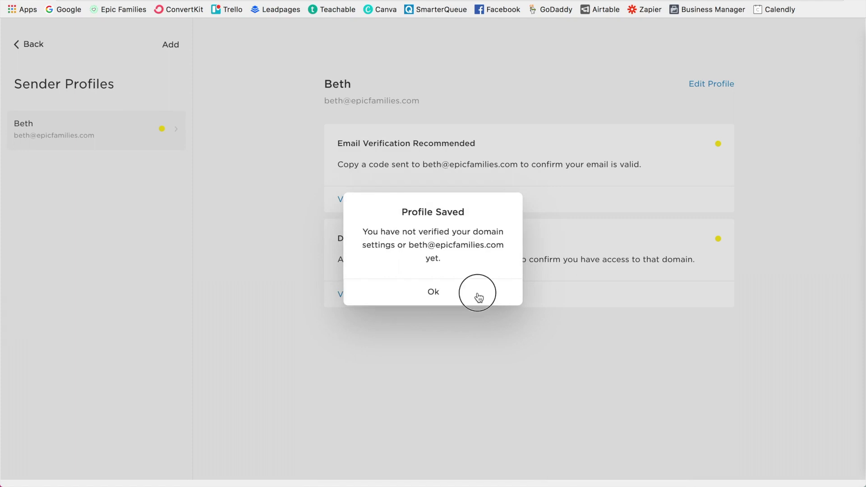
click(481, 301)
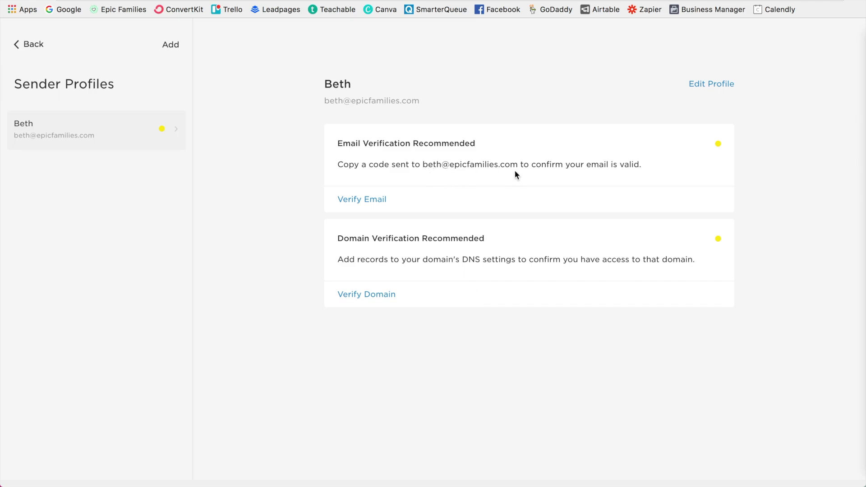
Step: Create a mailing list named 'Newsletter' under Mailing Lists, then return to the Email Campaigns overview
click(29, 46)
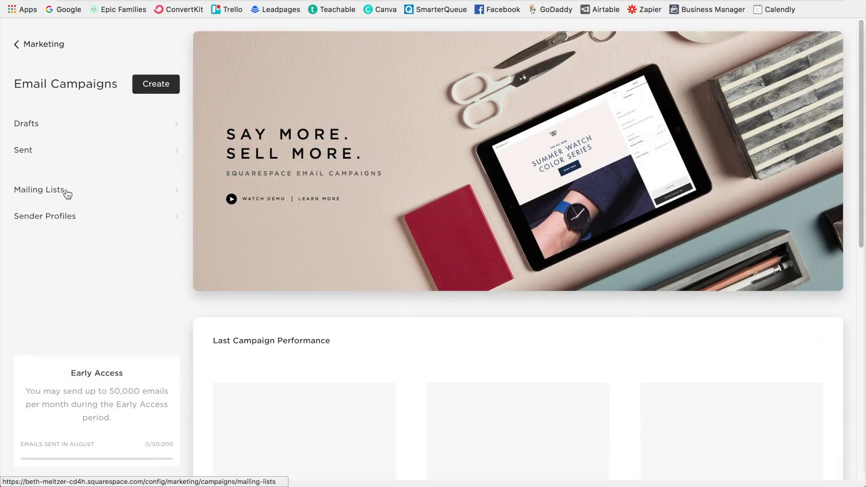
click(65, 192)
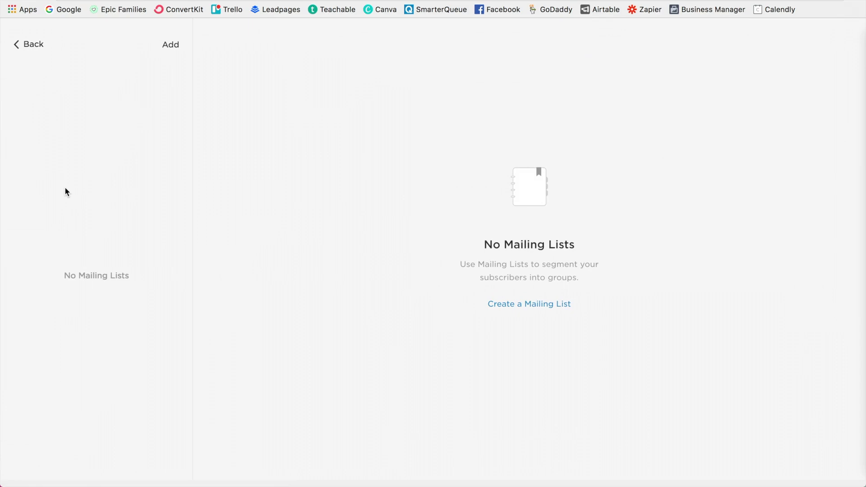
click(534, 310)
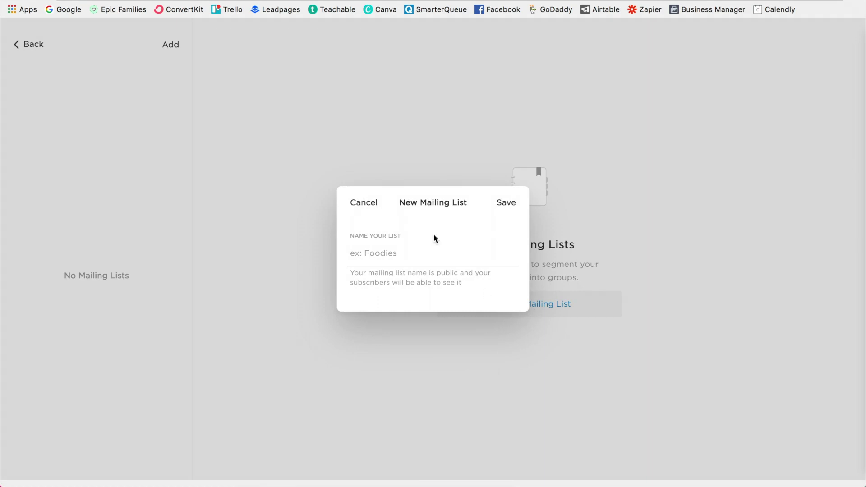
click(408, 253)
text(New)
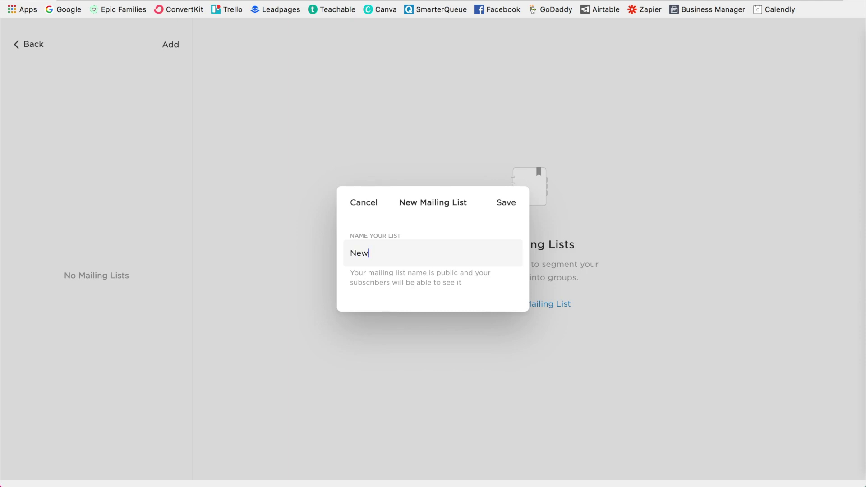
text(sletter)
click(505, 202)
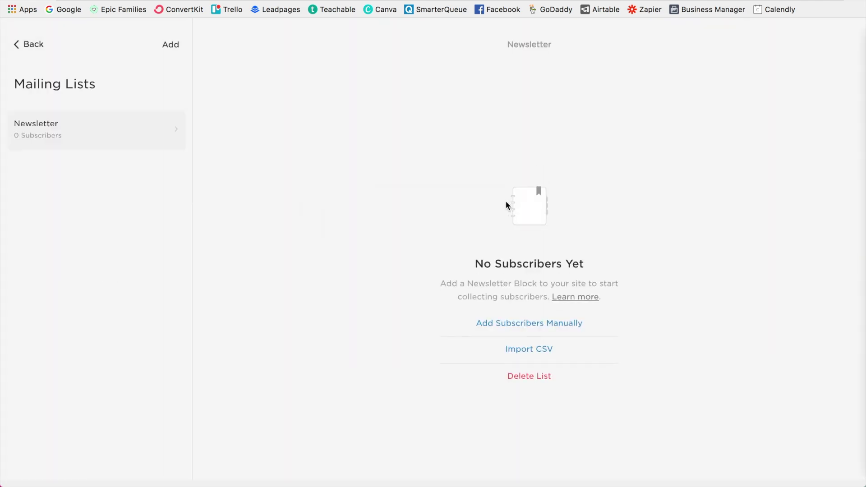
click(18, 44)
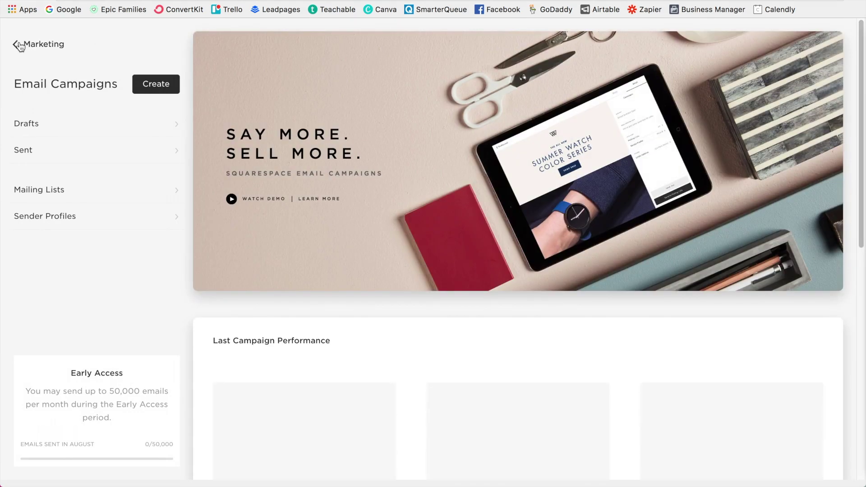
Step: Start a new campaign and preview the Fresh layout from the All Layouts gallery
click(156, 88)
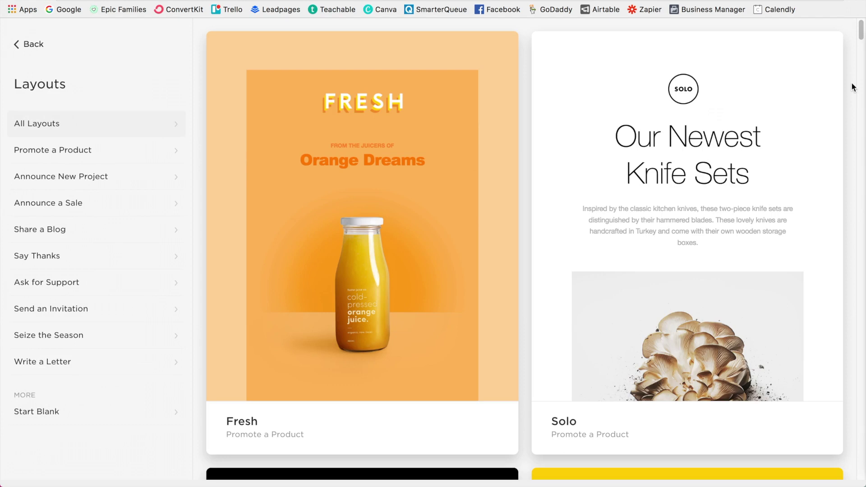
scroll(853, 87, down, 6)
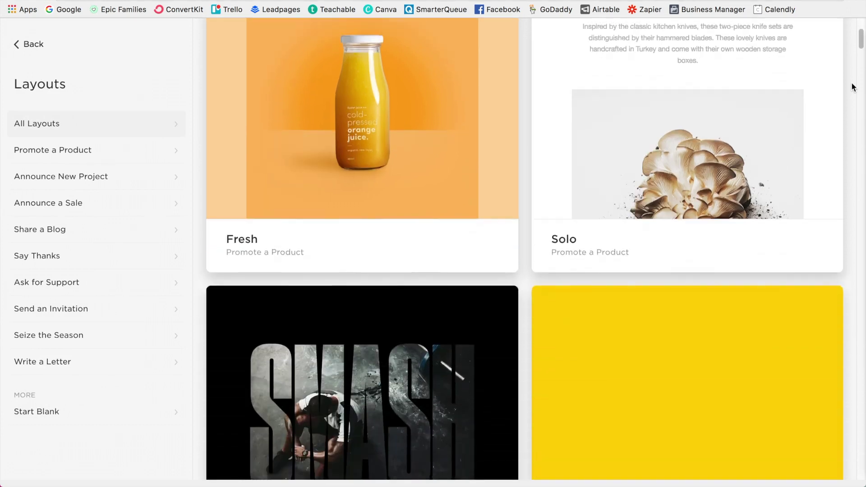
scroll(852, 87, down, 7)
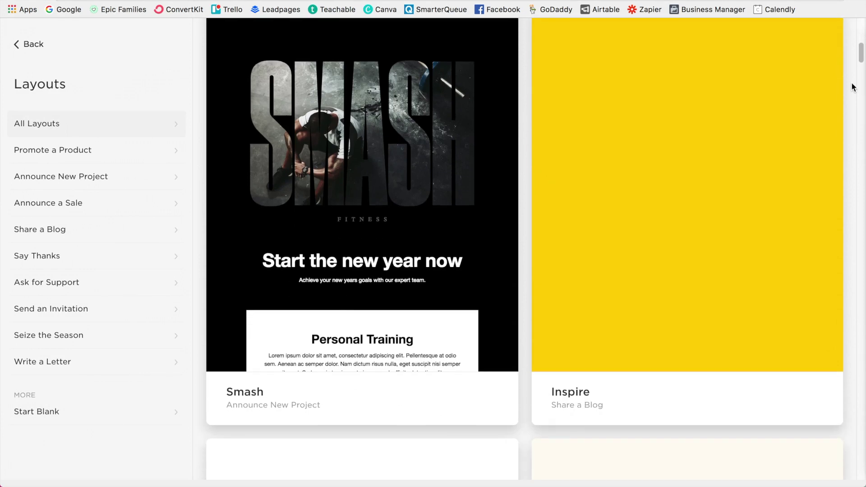
scroll(852, 87, down, 7)
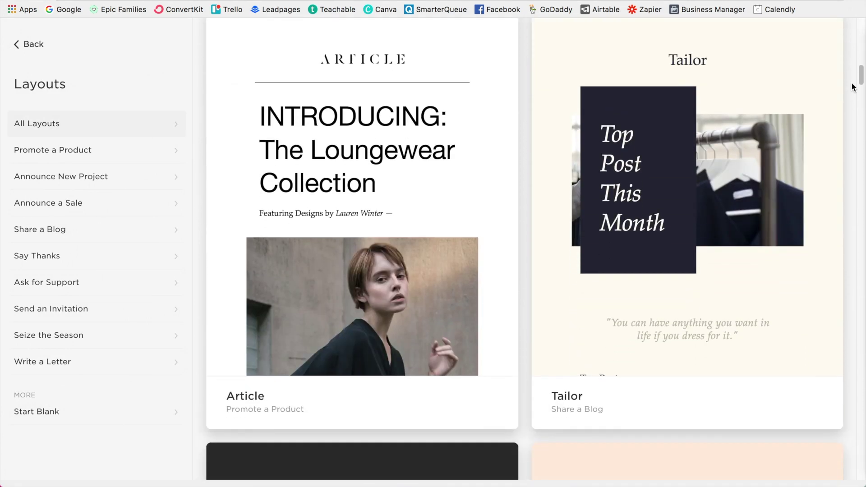
scroll(852, 87, down, 8)
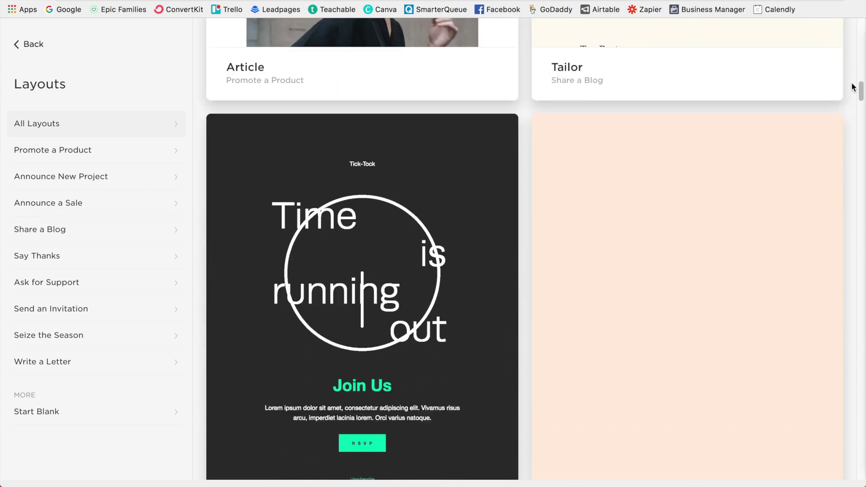
scroll(853, 87, down, 2)
scroll(853, 87, up, 15)
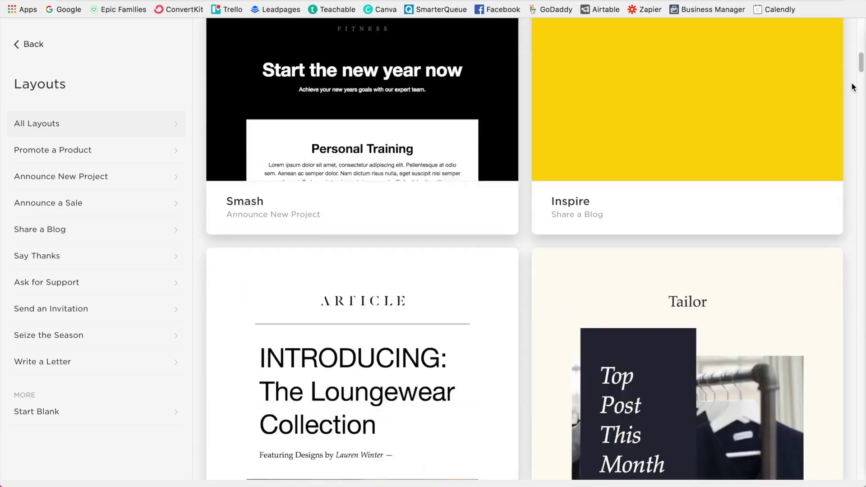
scroll(852, 87, up, 14)
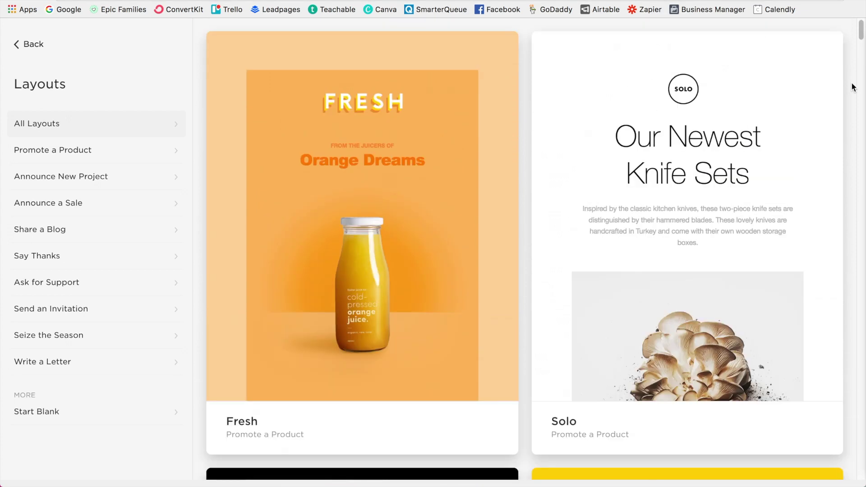
click(351, 289)
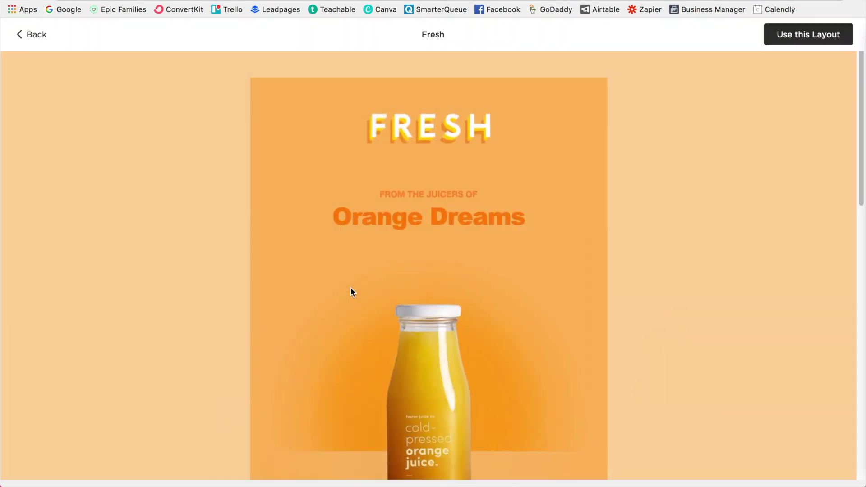
Step: Apply the Fresh layout, with subject 'Subject line here!' and preview text 'Starter text...'
click(810, 42)
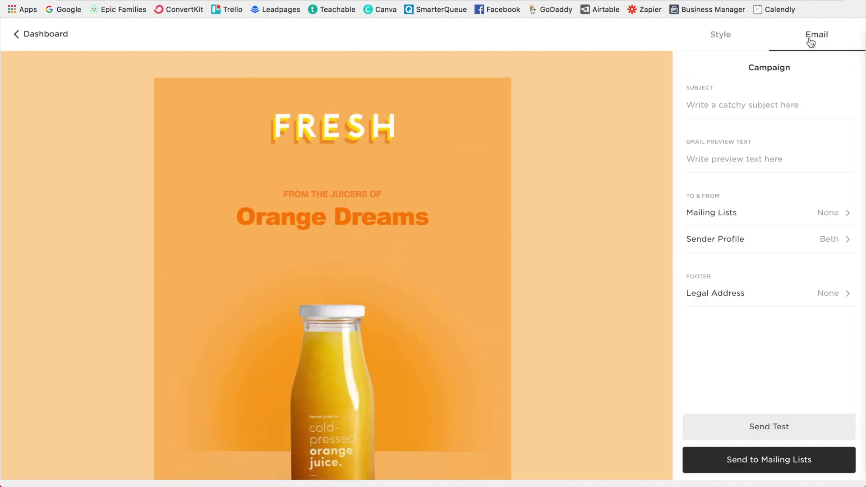
click(736, 110)
text(Subject line here!)
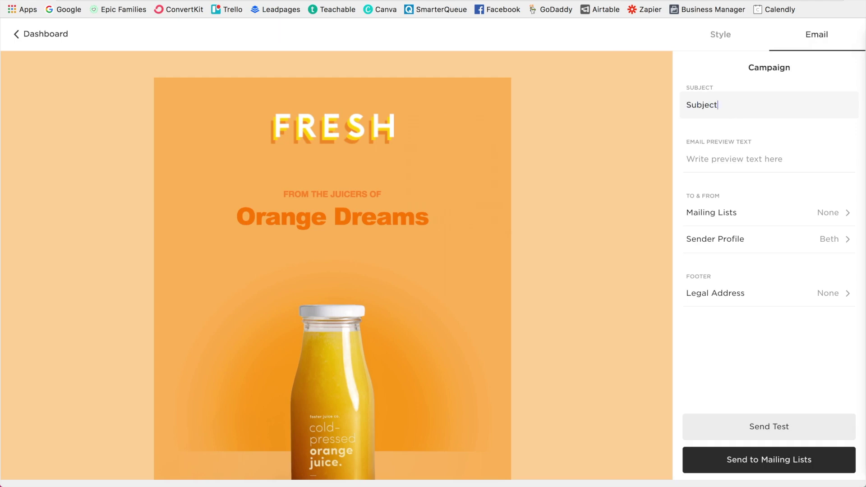
click(738, 157)
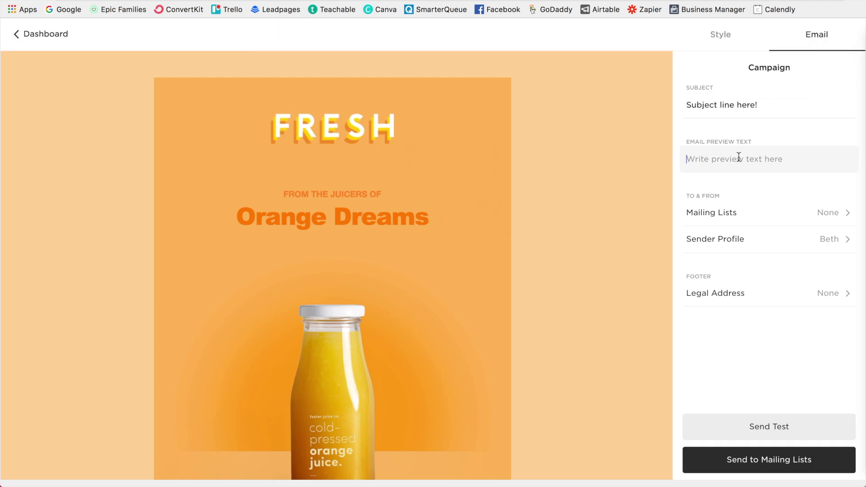
text(Starter text...)
Step: Send the campaign to the Newsletter list, leaving the footer legal address unset
click(834, 215)
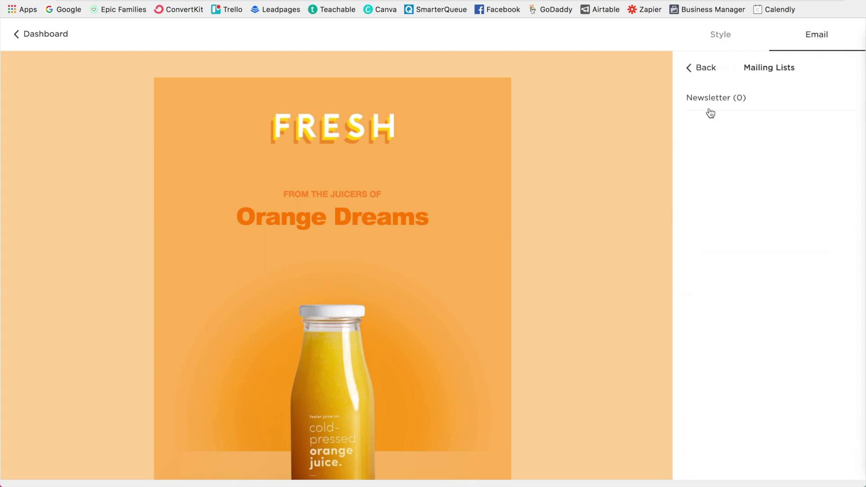
click(710, 108)
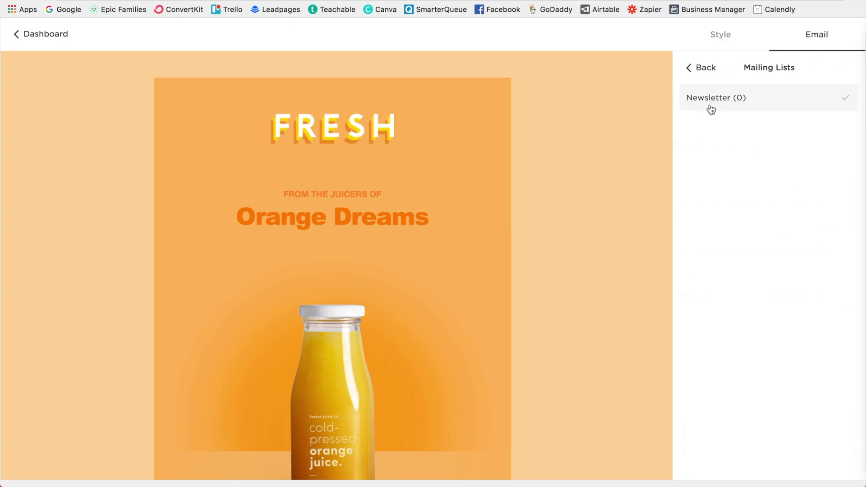
click(706, 69)
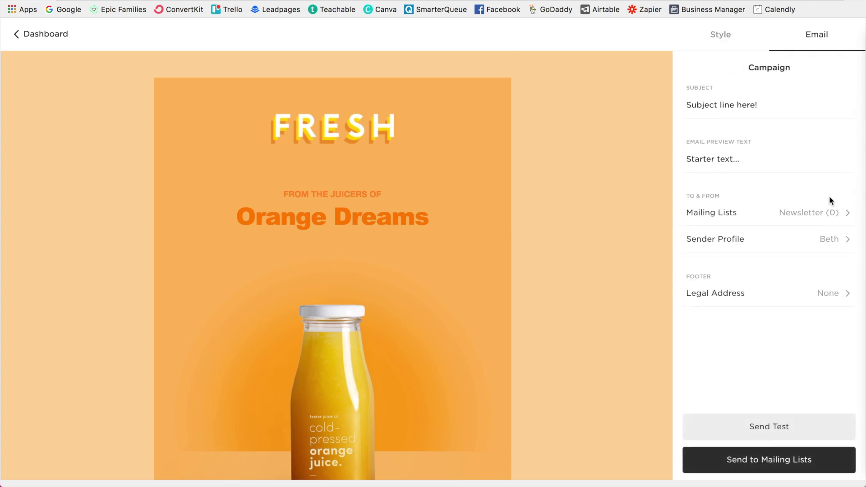
click(832, 293)
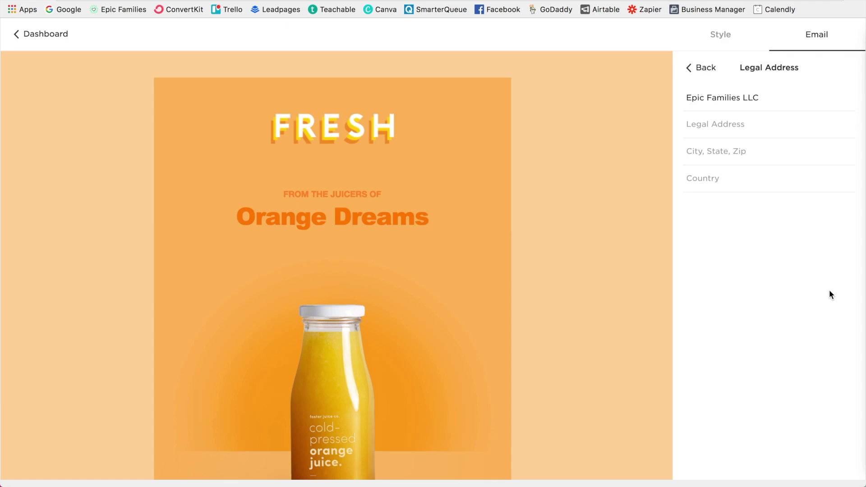
click(712, 70)
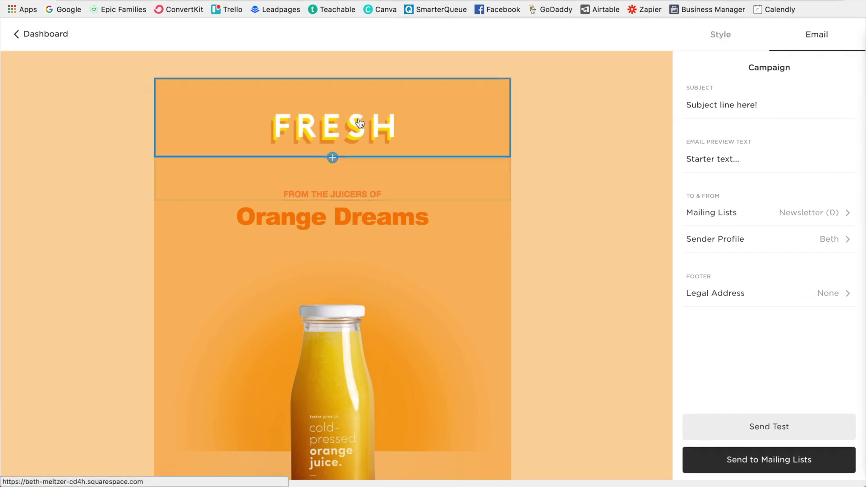
Step: Switch the email header block from the FRESH image to the Site Logo option
click(334, 131)
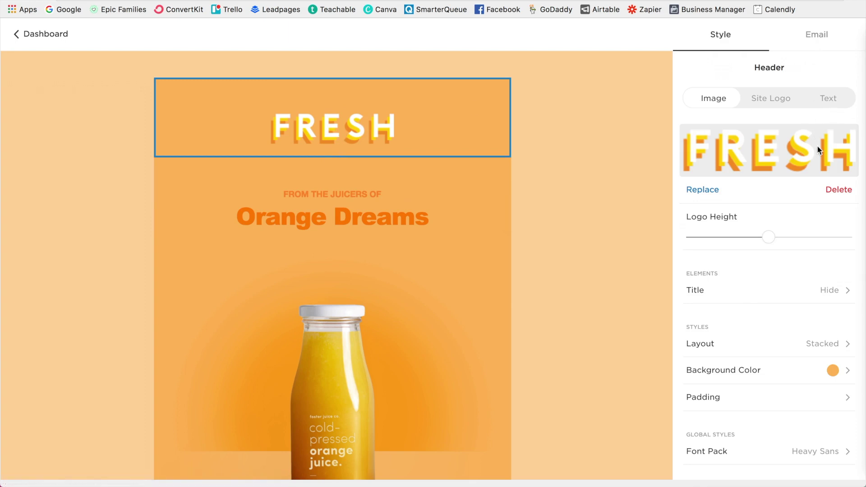
click(781, 110)
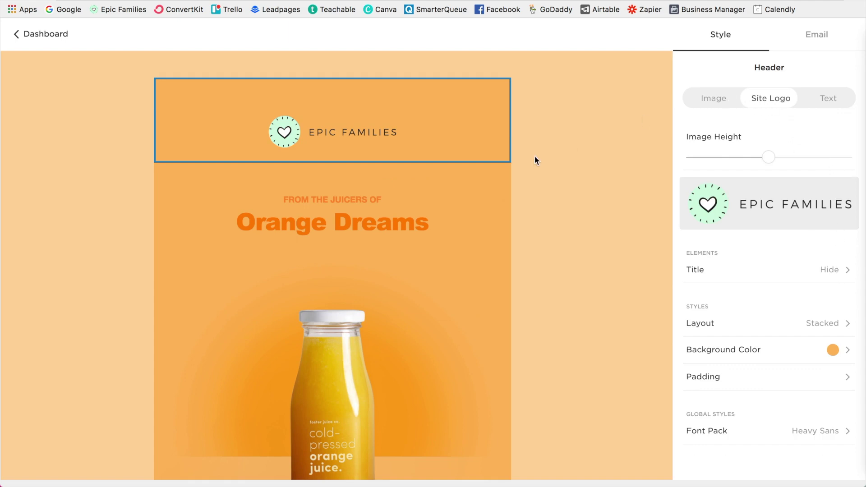
Step: Change 'FROM THE JUICERS OF' to 'MY OWN TEXT' and 'Orange Dreams' to 'YES THIS IS AWESOME'
click(355, 199)
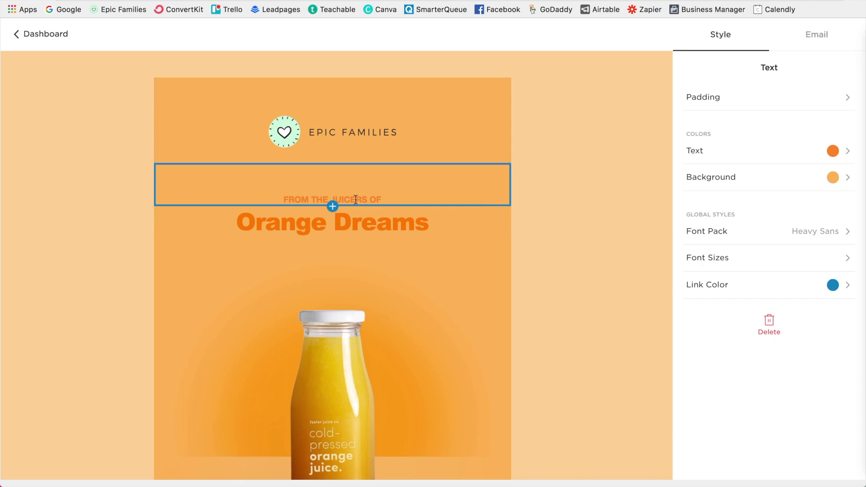
triple_click(348, 199)
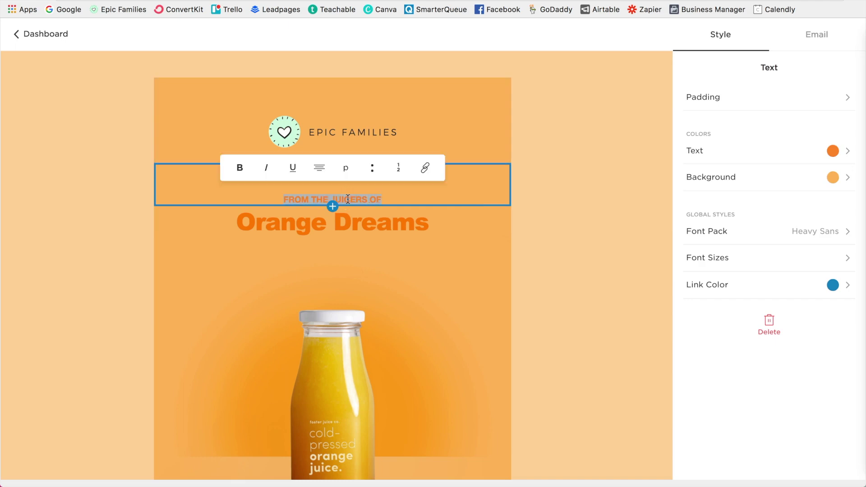
text(MY OWN TEXT)
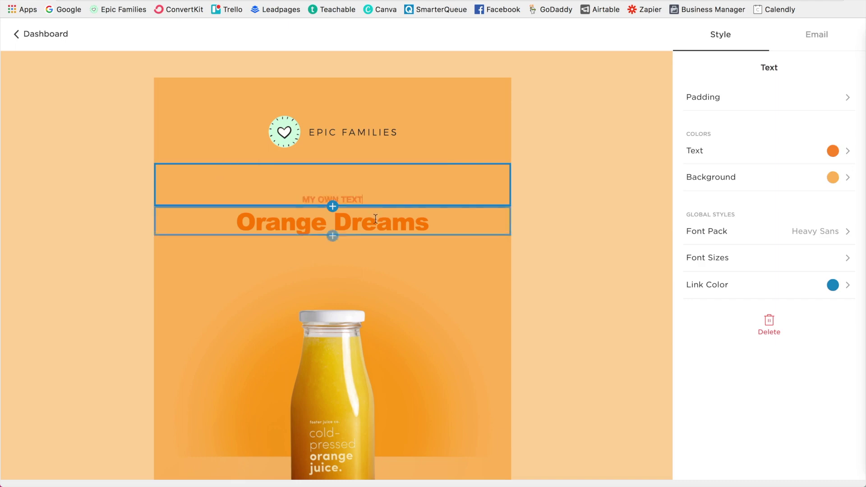
click(375, 219)
triple_click(373, 220)
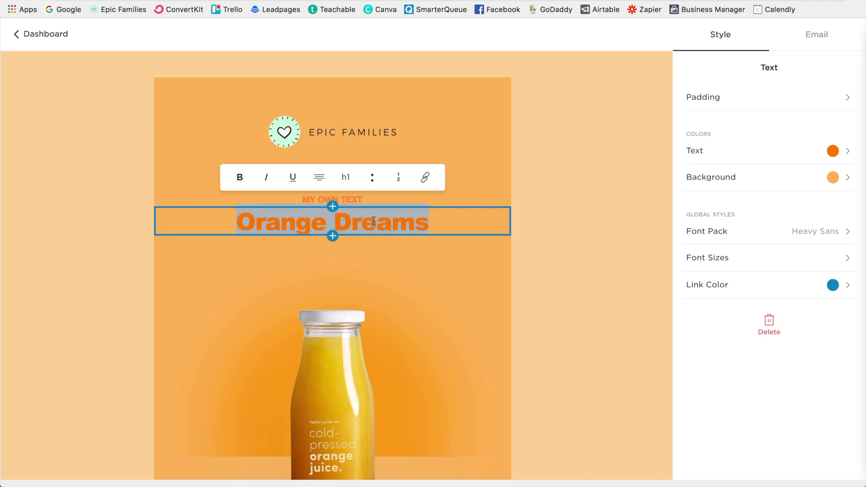
text(YES THIS)
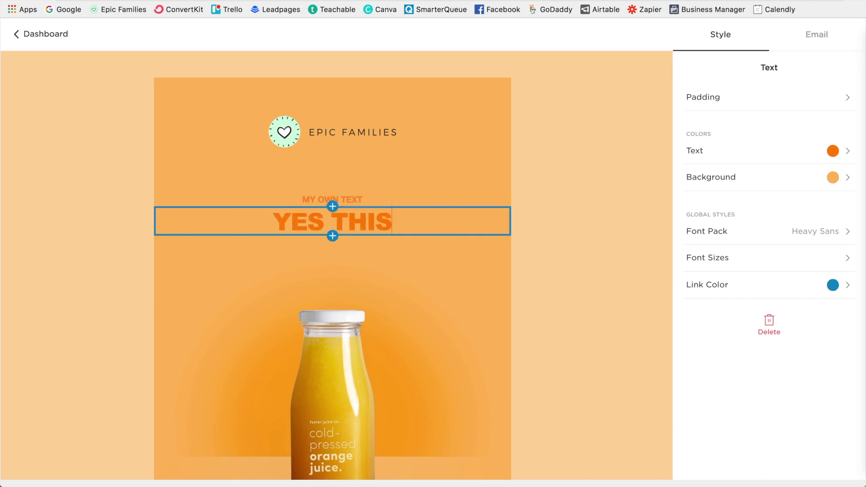
text( IS AWESOME)
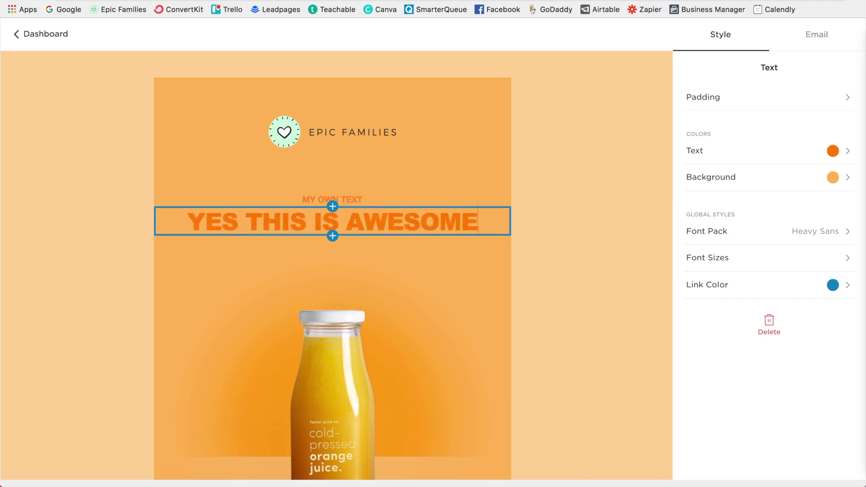
Step: Colour the YES THIS IS AWESOME heading with the green preset
click(837, 155)
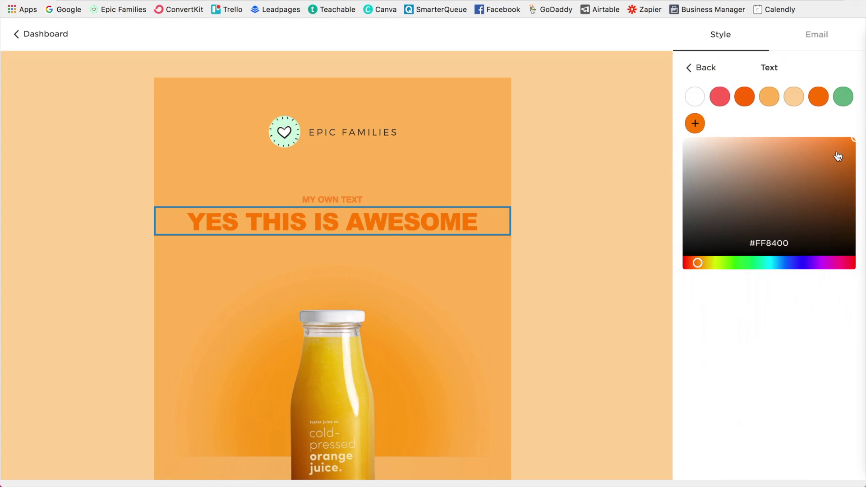
click(843, 96)
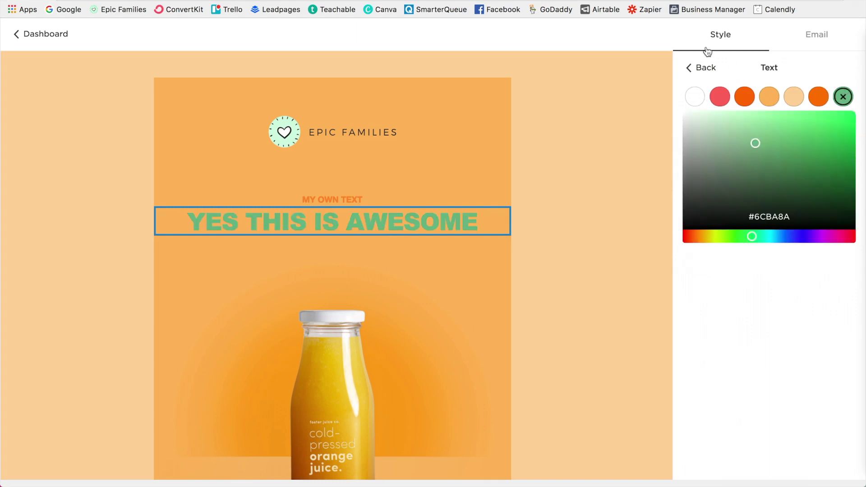
click(713, 63)
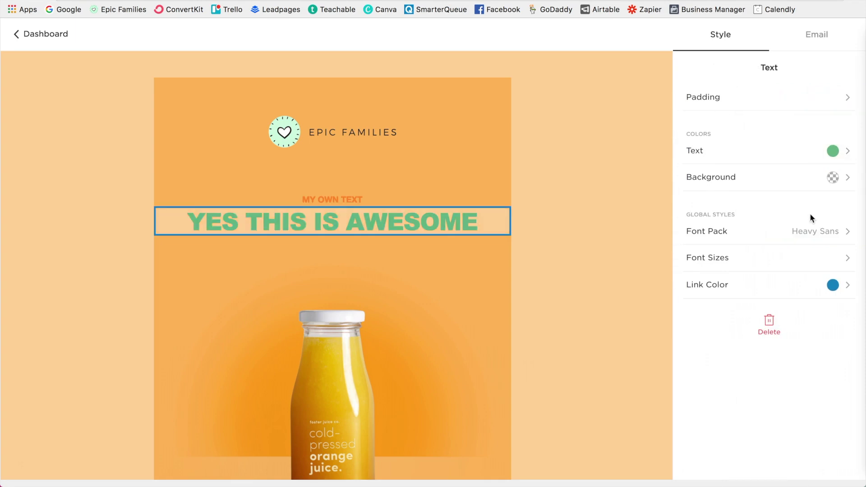
Step: Try several font packs and settle on Narrow Contrast for the email
click(817, 232)
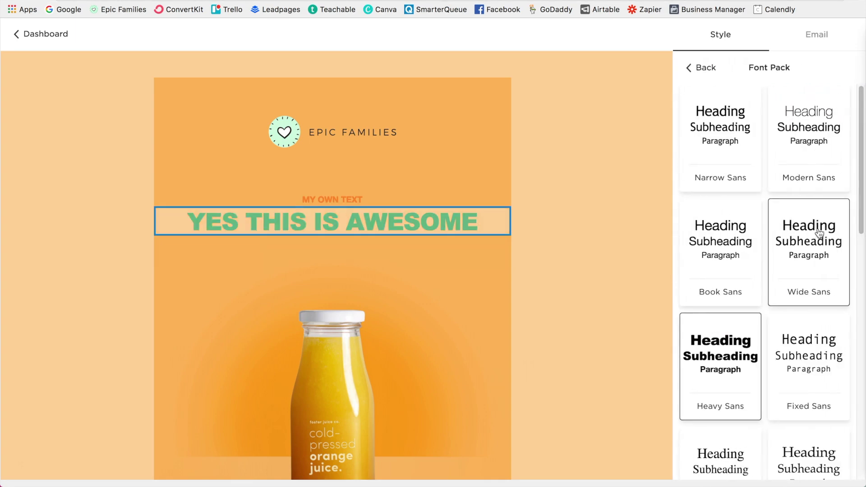
scroll(818, 228, down, 2)
click(742, 197)
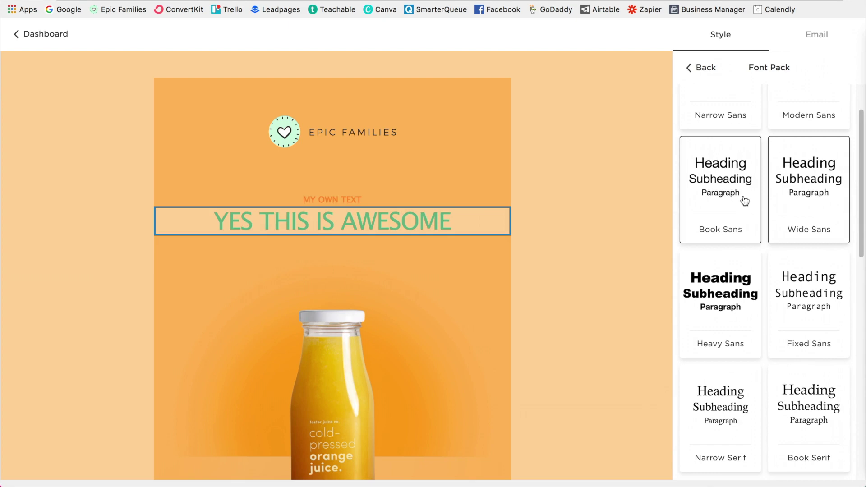
scroll(748, 252, down, 4)
click(743, 271)
click(795, 297)
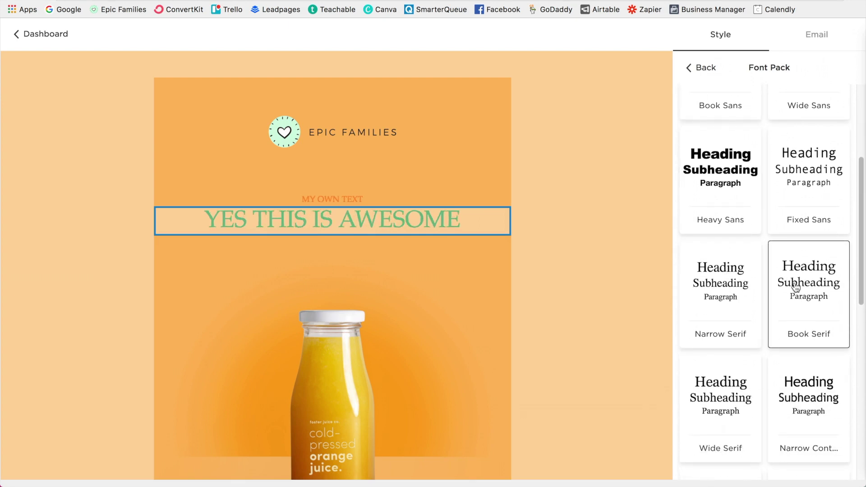
scroll(797, 297, down, 2)
click(790, 337)
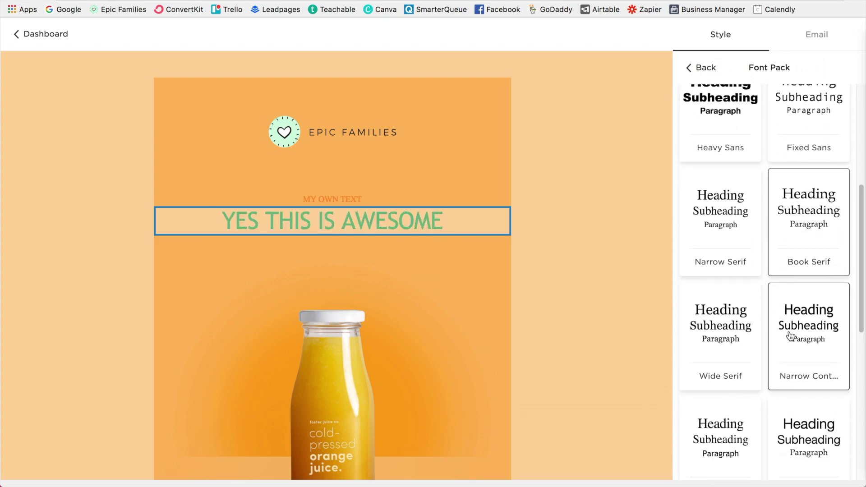
scroll(728, 348, down, 3)
click(730, 334)
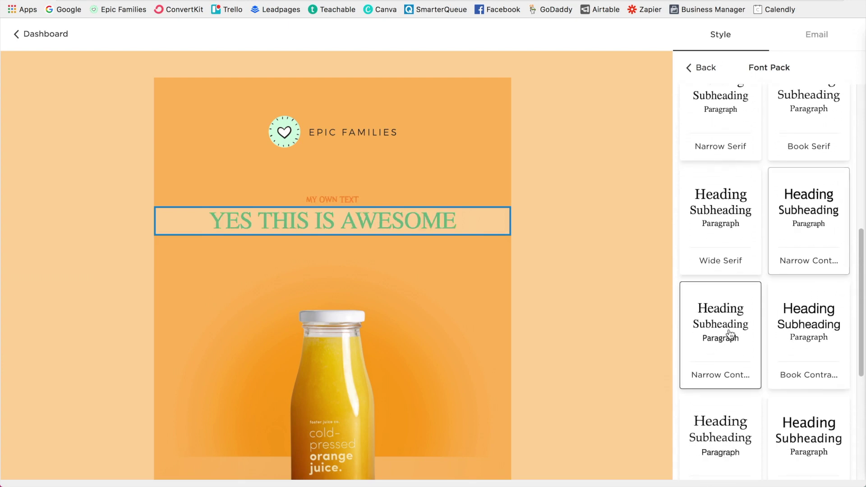
scroll(730, 334, down, 2)
scroll(729, 334, down, 1)
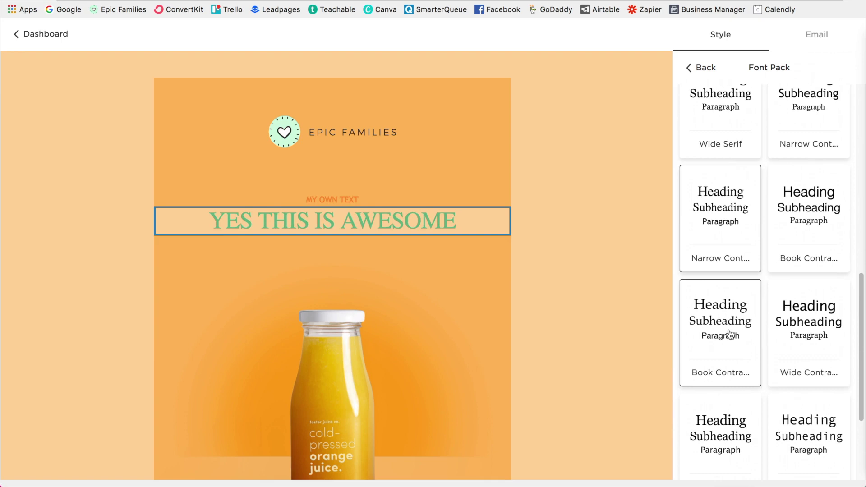
click(708, 71)
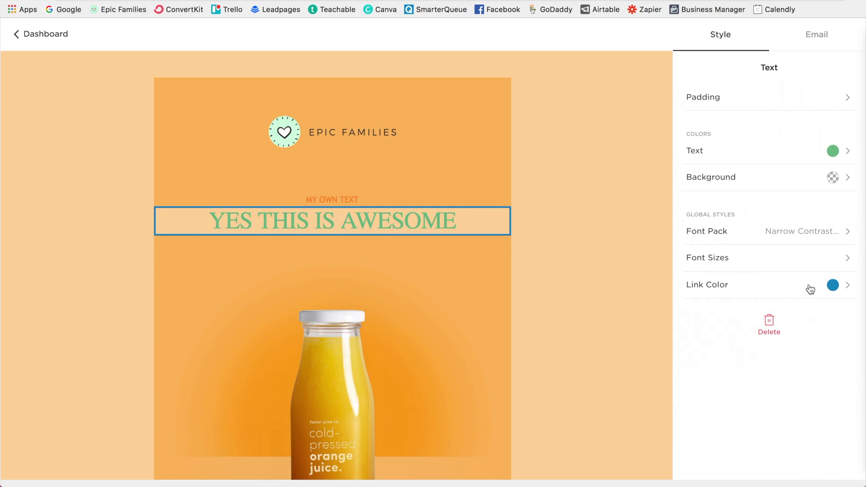
Step: Replace the orange juice bottle image with Facebook-Community.png from Downloads
scroll(436, 258, down, 1)
scroll(435, 255, down, 6)
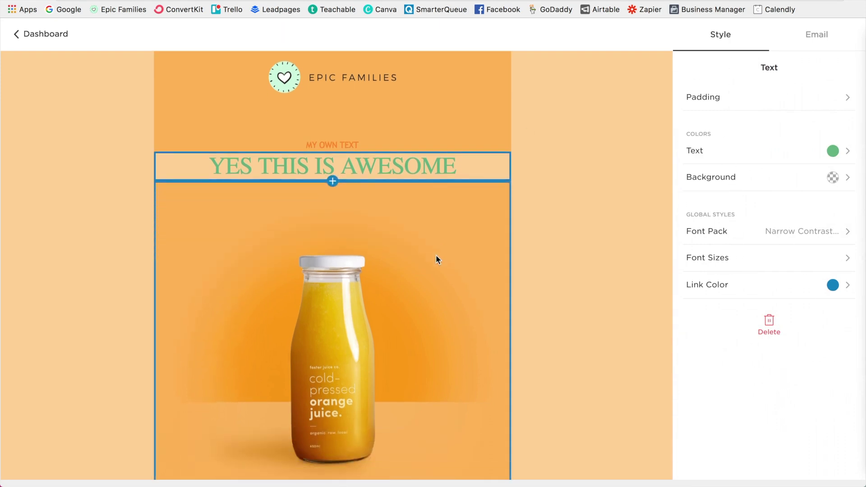
scroll(438, 237, down, 4)
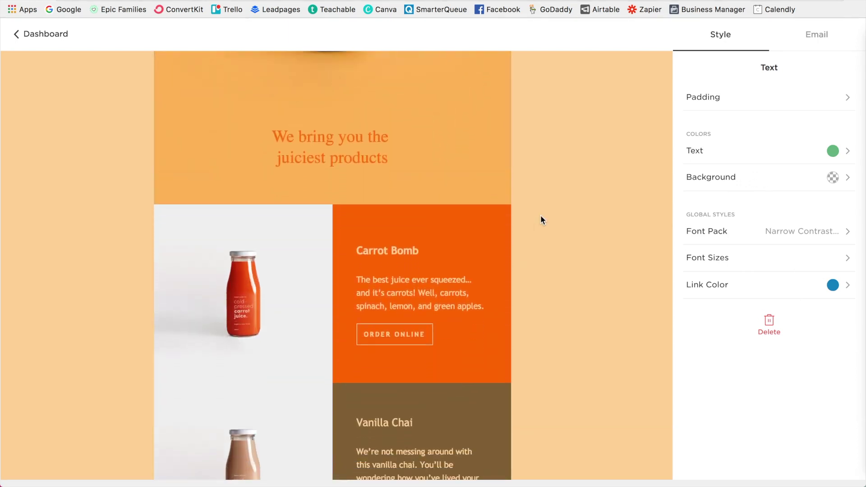
scroll(540, 216, up, 1)
scroll(540, 215, up, 8)
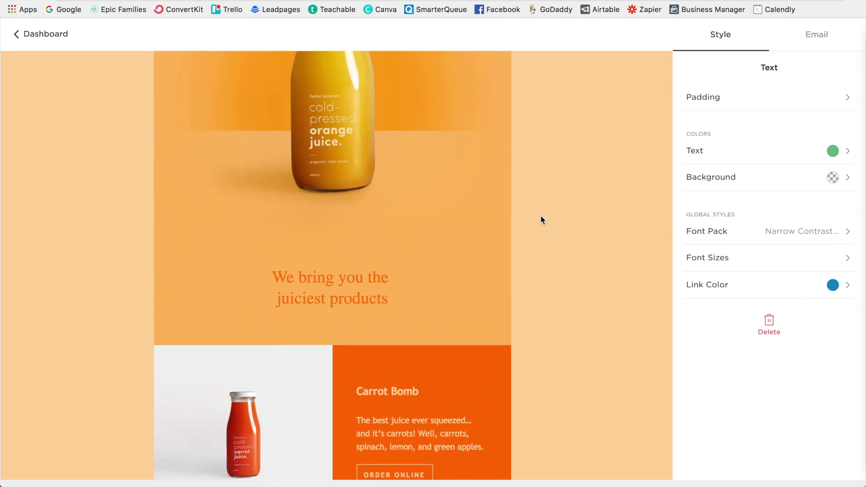
click(323, 309)
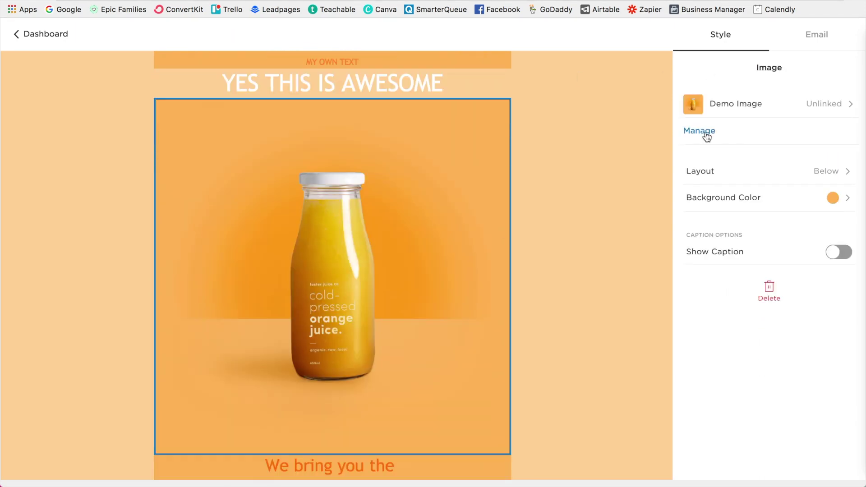
click(706, 135)
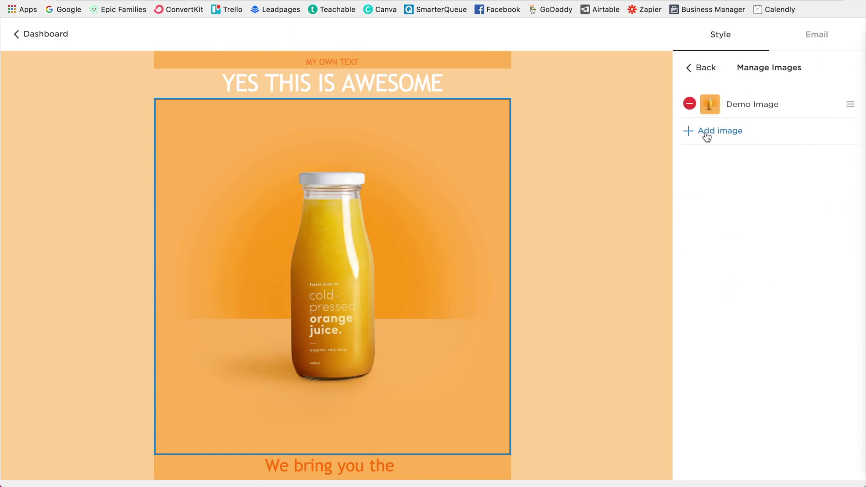
click(734, 134)
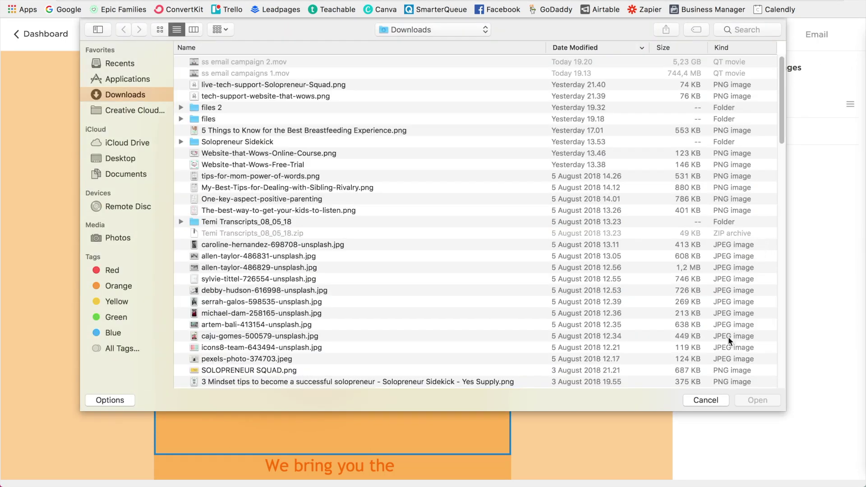
click(160, 30)
scroll(539, 195, down, 1)
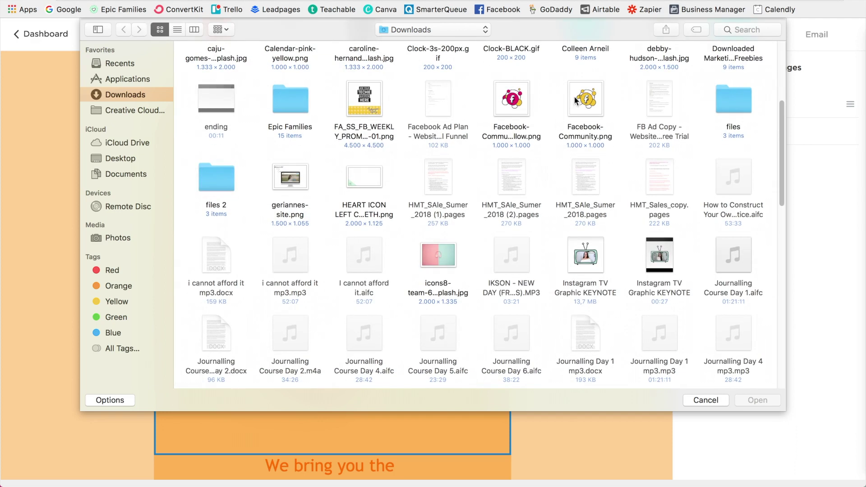
click(579, 103)
click(759, 403)
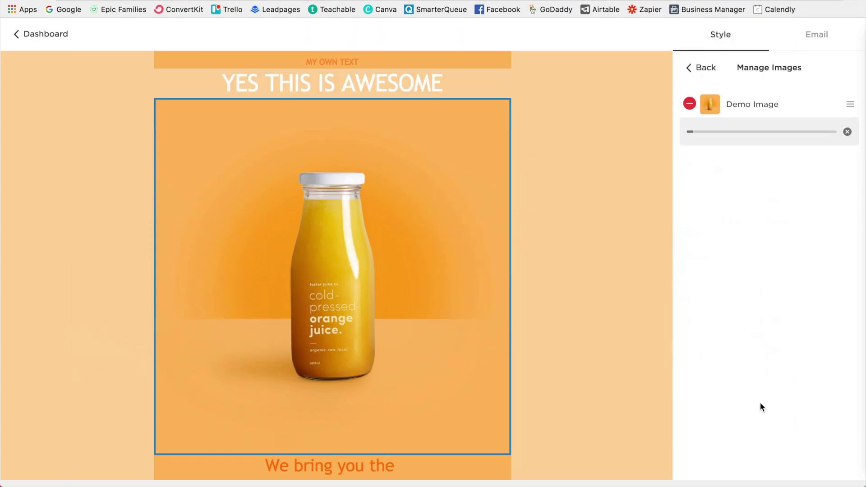
click(689, 104)
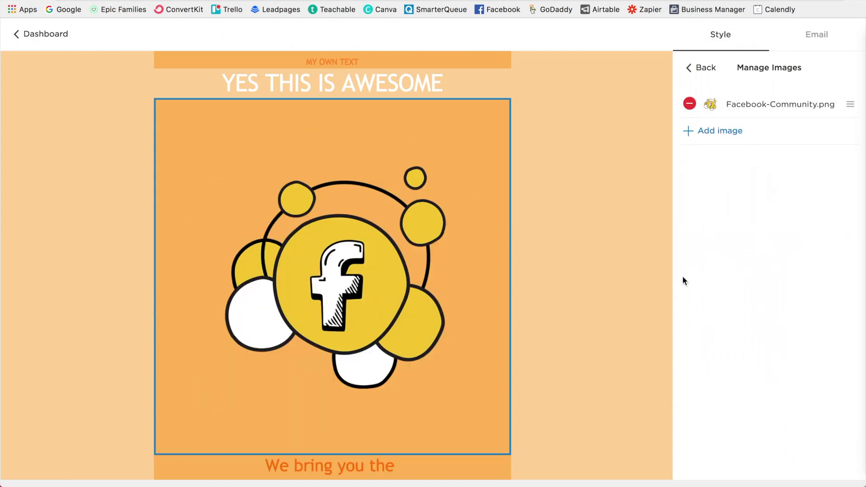
scroll(642, 302, up, 2)
scroll(643, 302, down, 3)
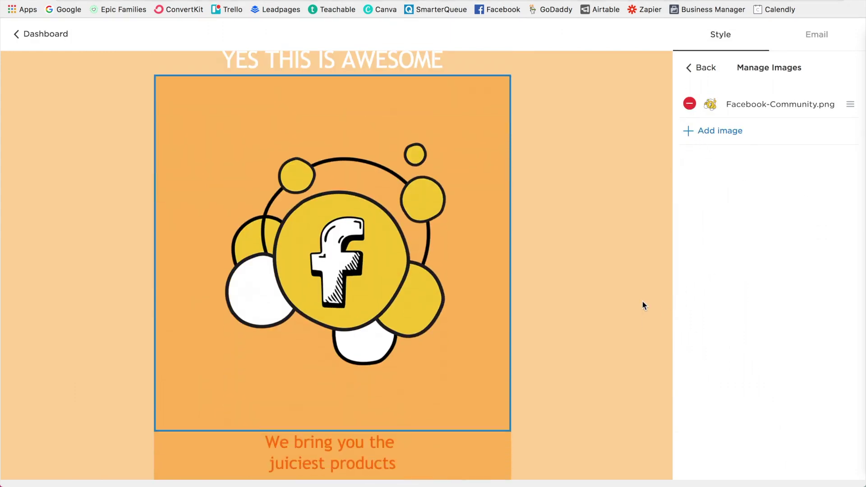
click(708, 68)
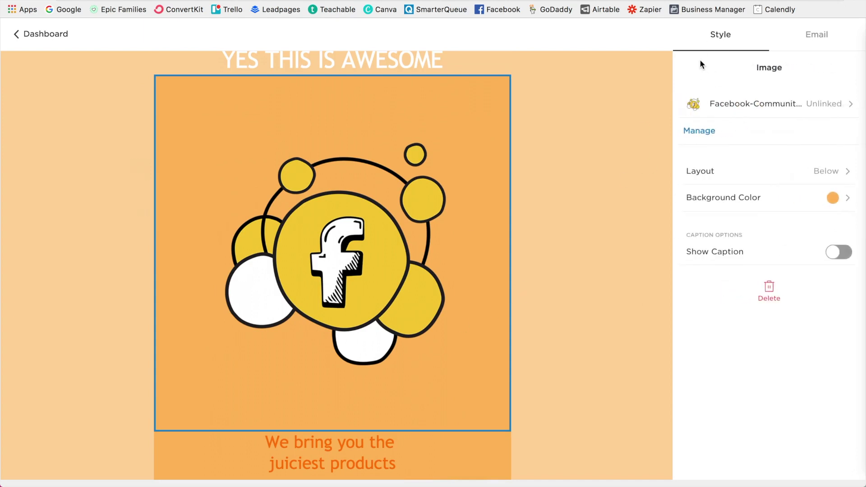
Step: Link the image to the About page (/about)
click(825, 111)
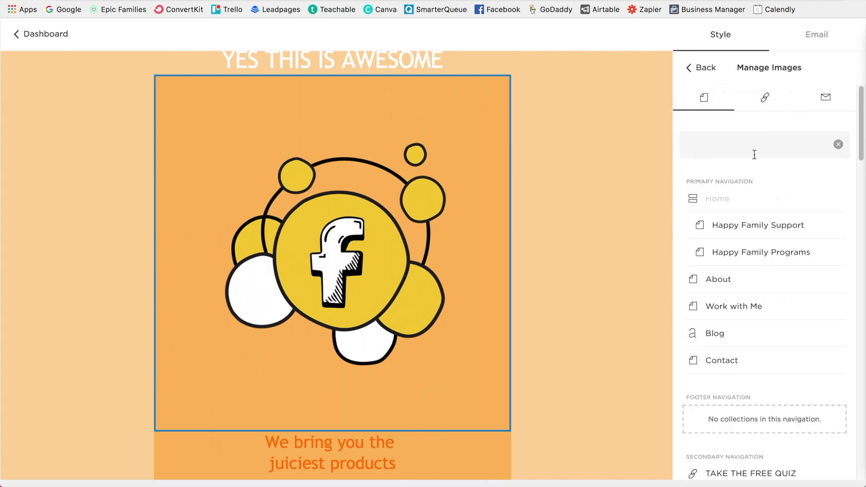
scroll(750, 311, down, 1)
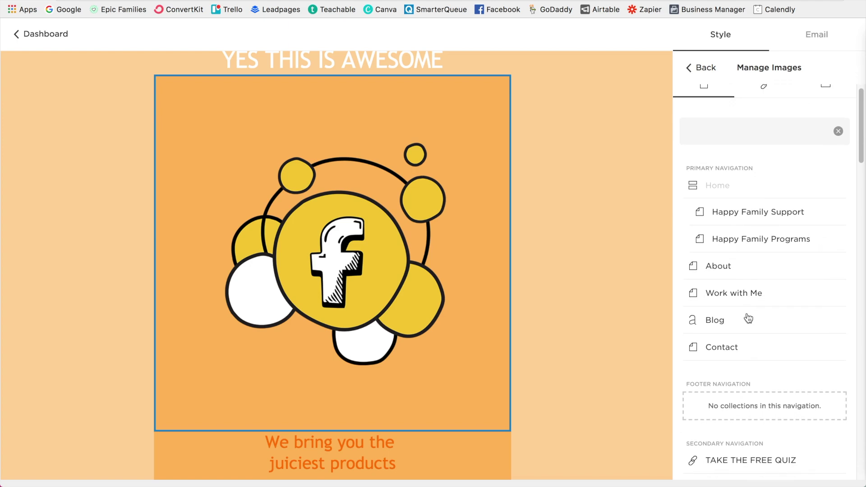
click(755, 268)
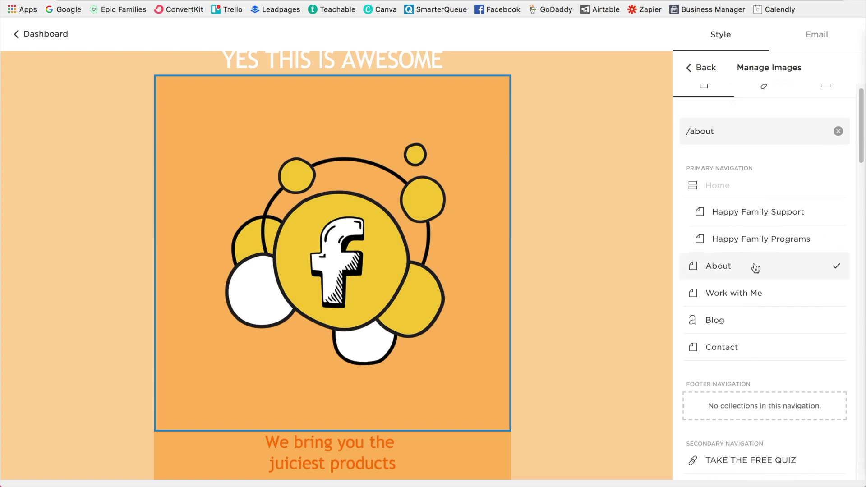
scroll(754, 267, up, 1)
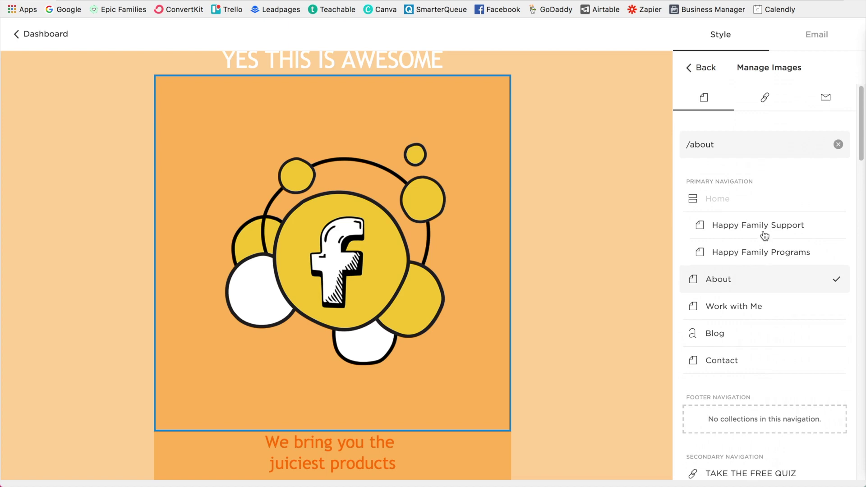
scroll(511, 189, down, 8)
click(510, 189)
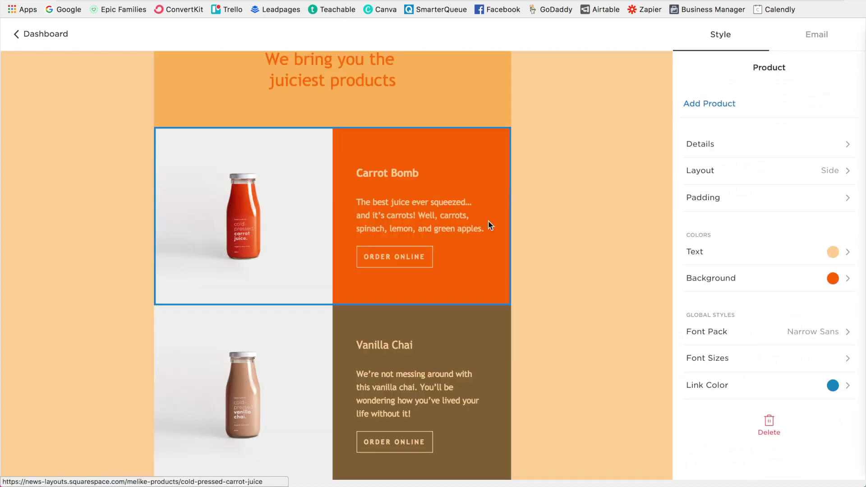
scroll(504, 218, down, 5)
scroll(504, 218, down, 2)
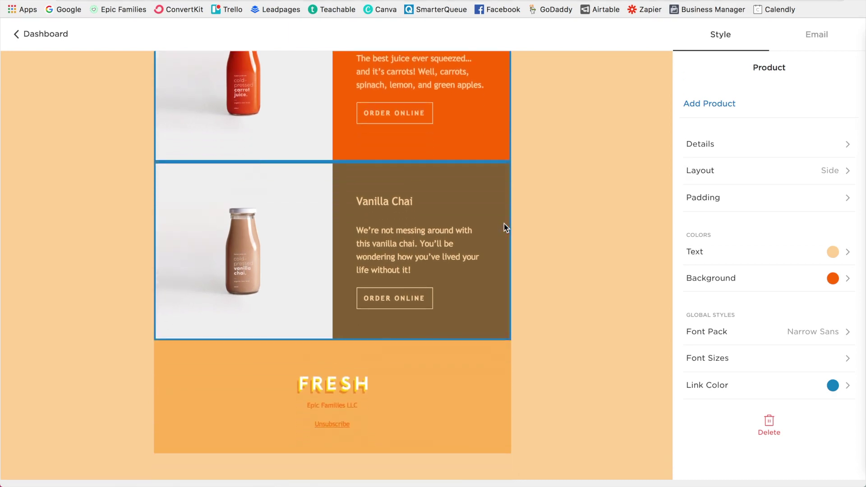
click(334, 390)
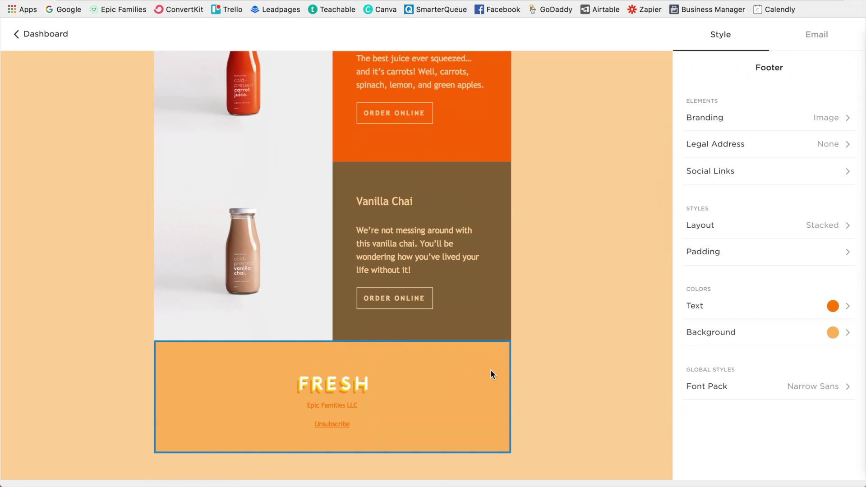
scroll(491, 373, up, 10)
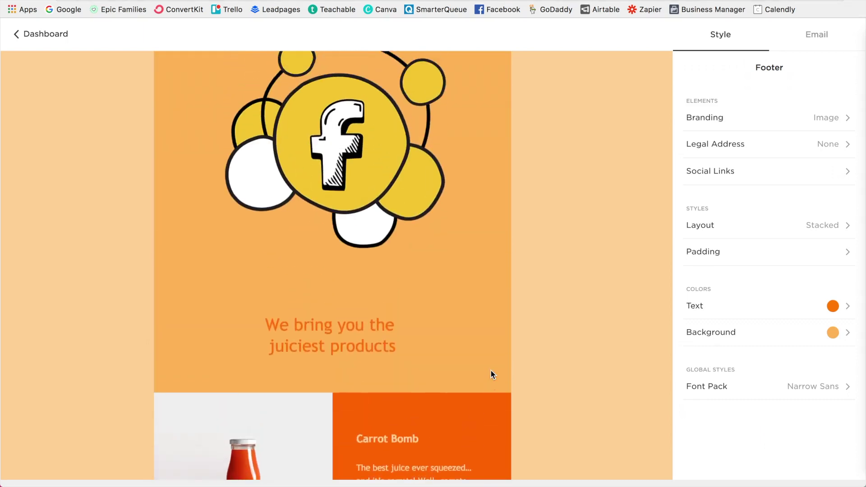
scroll(490, 374, up, 6)
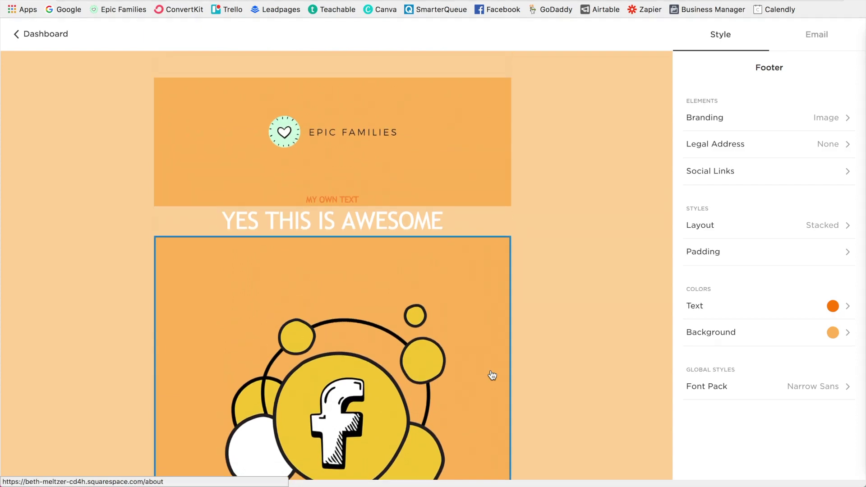
mouse_move(332, 236)
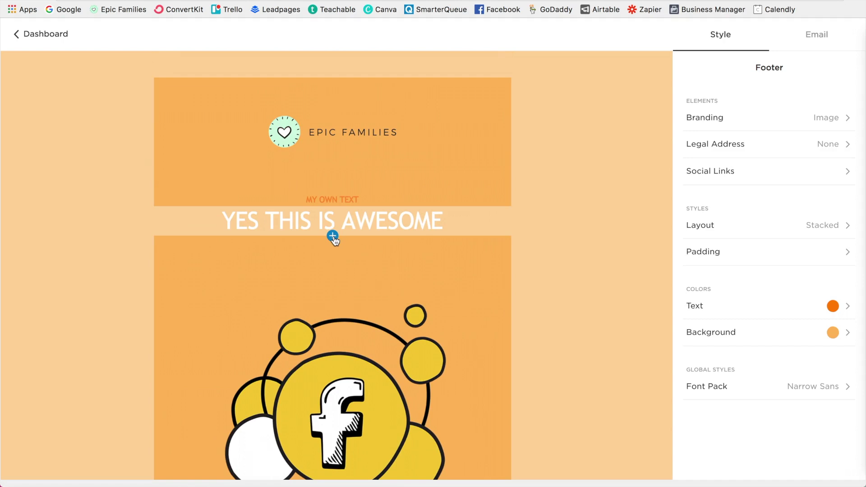
Step: Insert a Blog section below the heading featuring the July 16 post 'How to Avoid Mommy Myths that Leave You Frustrated'
click(333, 235)
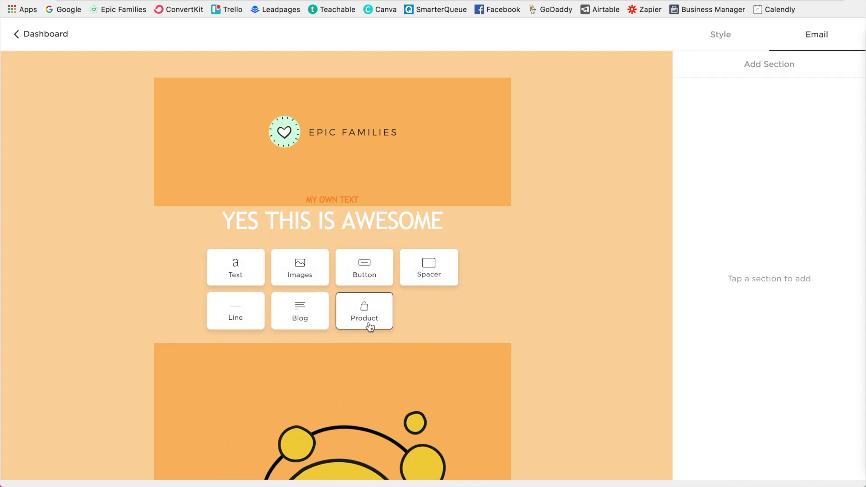
click(292, 313)
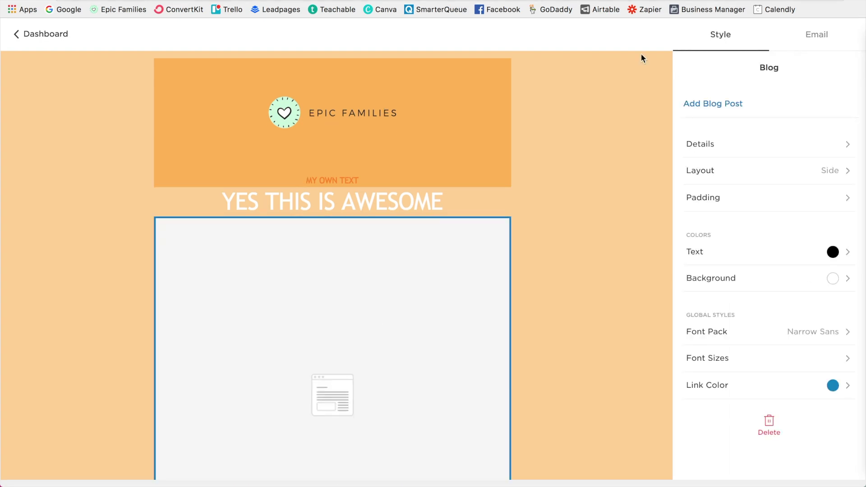
click(715, 104)
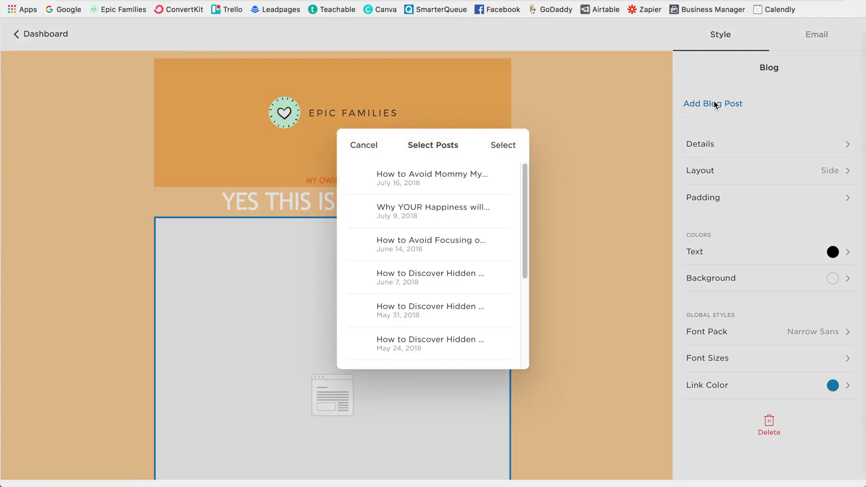
click(444, 179)
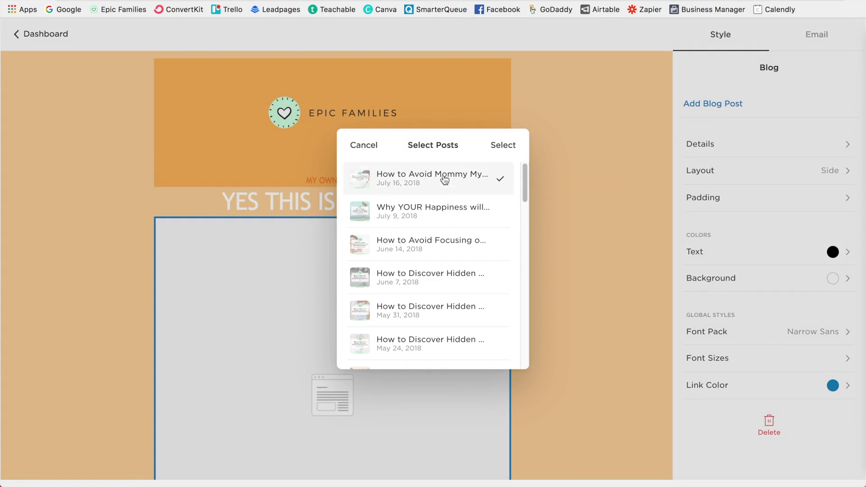
click(505, 146)
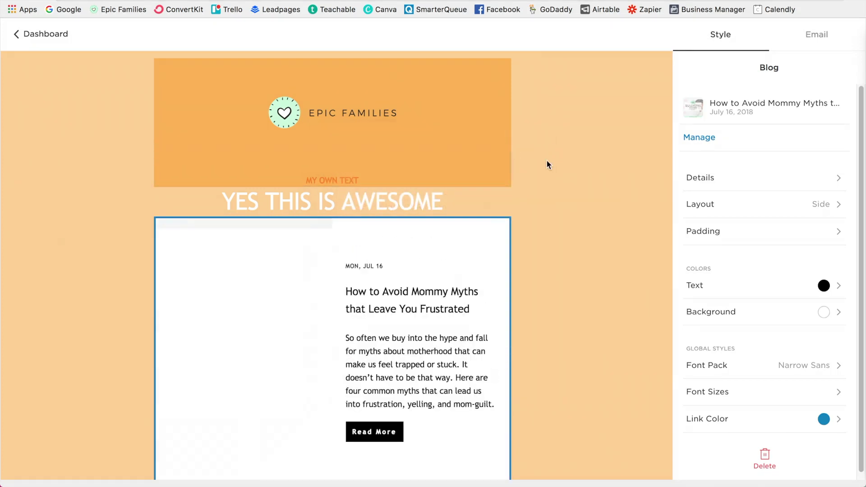
Step: Review the draft's Email settings: subject 'Subject line here!' and the Newsletter mailing list
scroll(518, 198, down, 2)
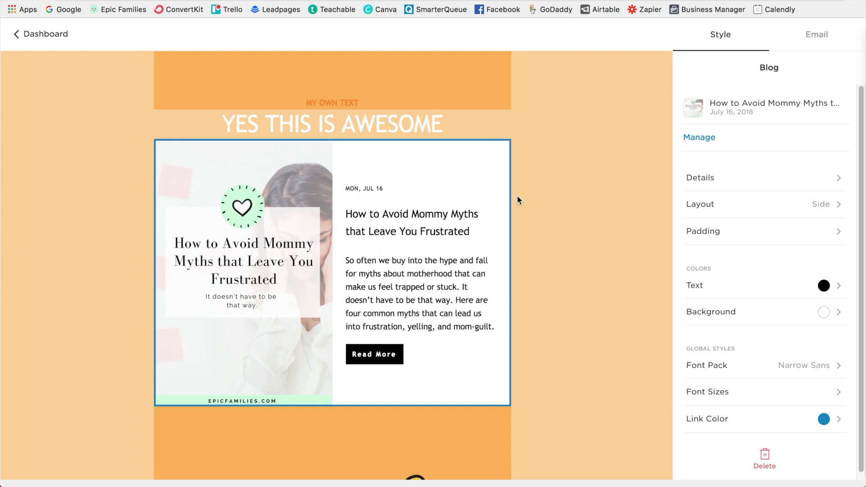
scroll(517, 194, up, 3)
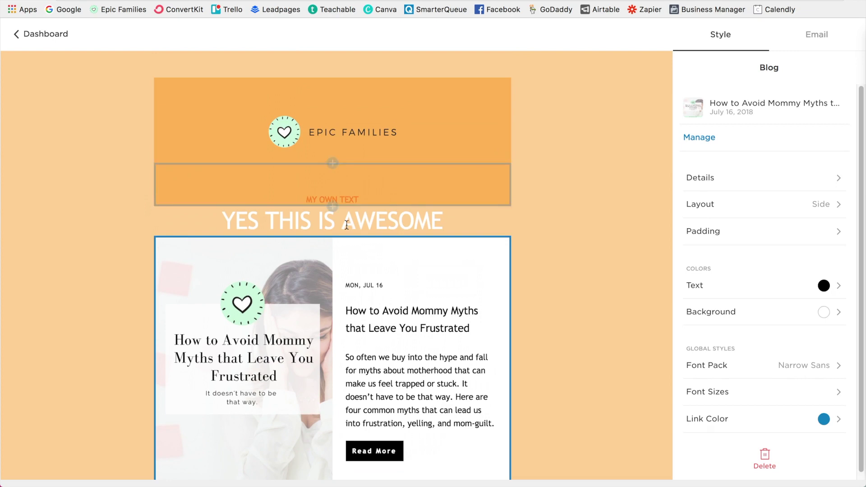
scroll(357, 280, down, 1)
scroll(356, 280, down, 4)
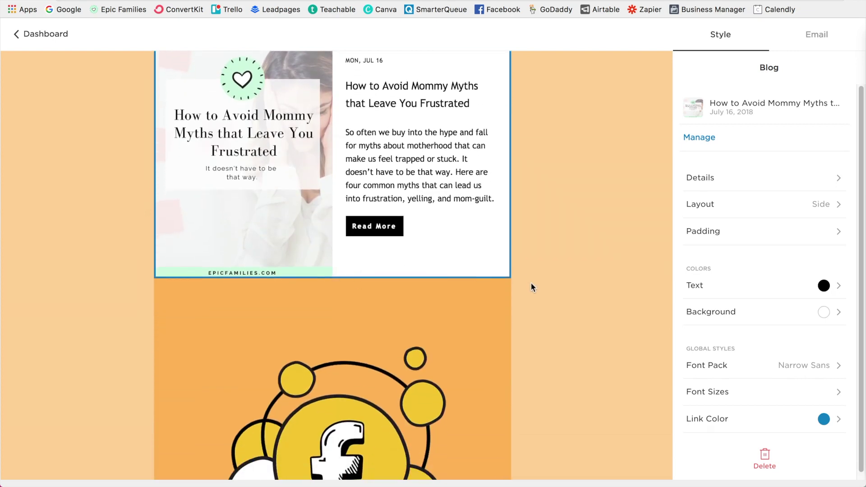
scroll(531, 283, up, 5)
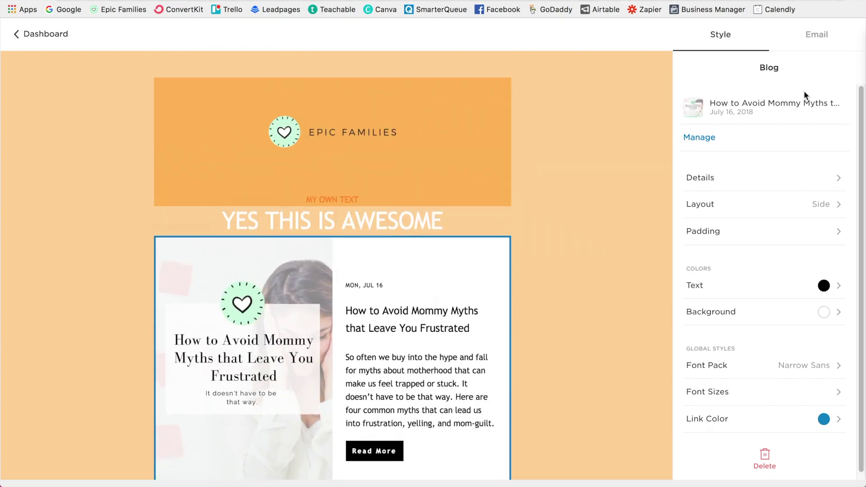
click(813, 47)
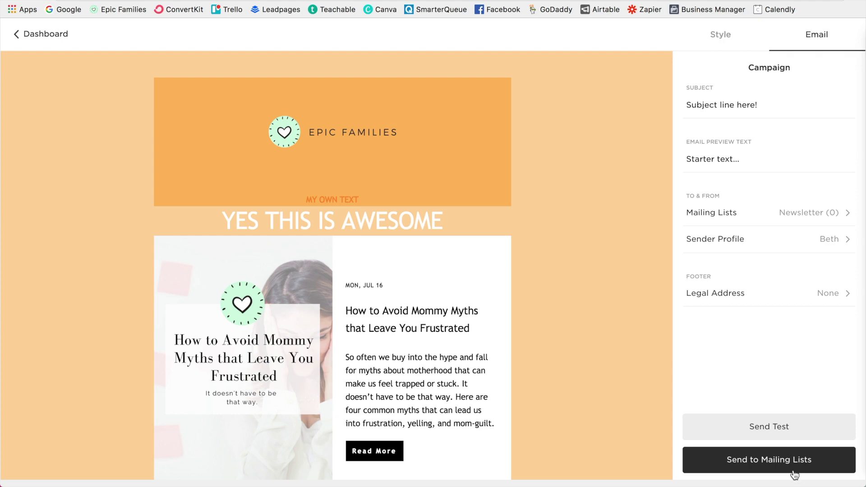
Step: Leave the draft and scroll the Home page to its 'Take the FREE questionnaire' footer form
click(36, 34)
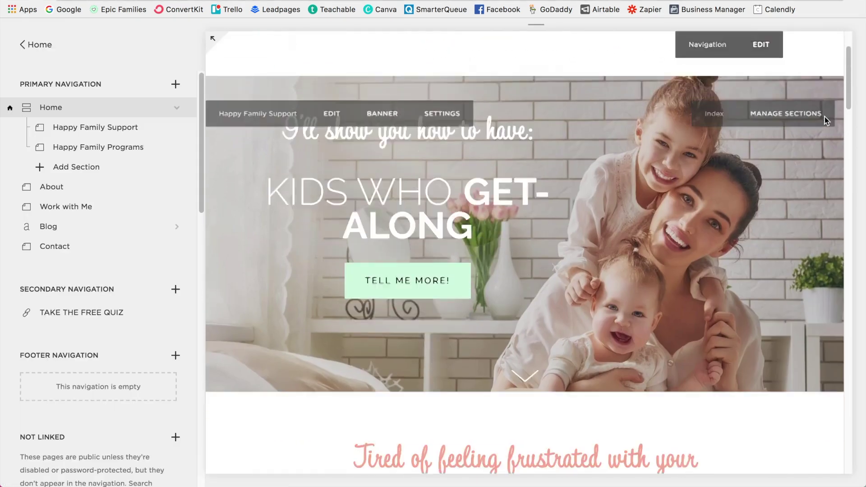
scroll(825, 120, down, 5)
scroll(824, 118, down, 15)
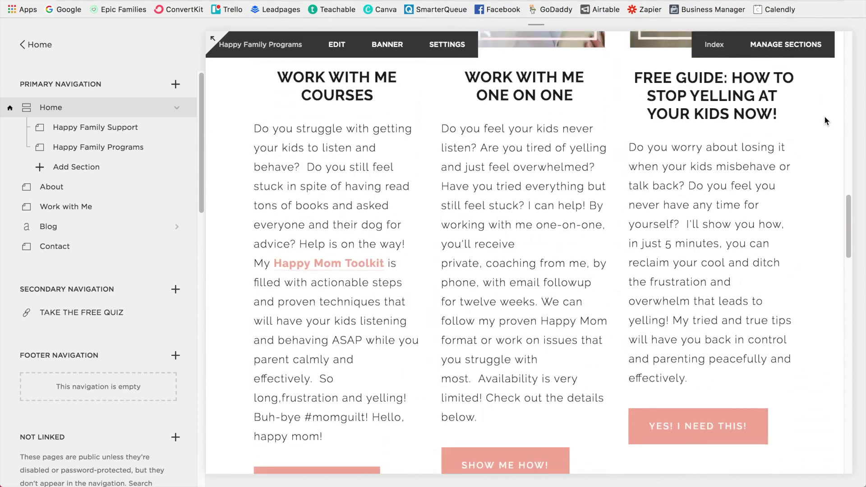
scroll(825, 121, down, 15)
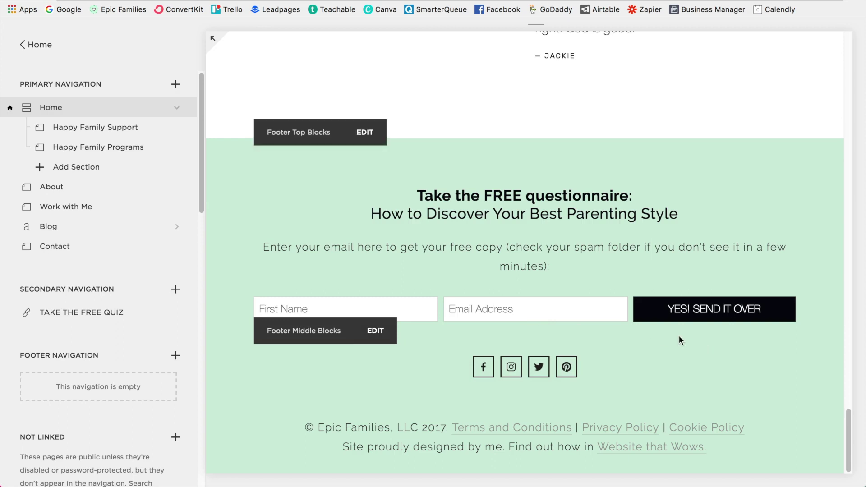
scroll(86, 311, down, 5)
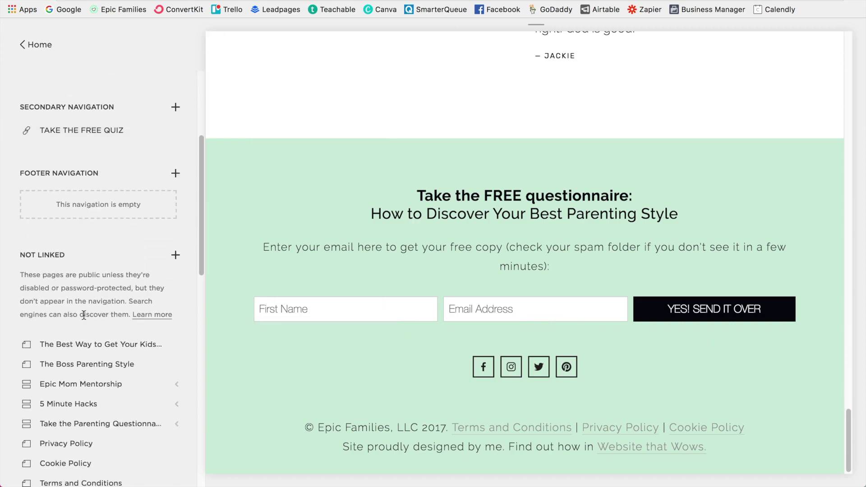
Step: Create a new blank page under Not Linked and start editing it
click(175, 255)
click(232, 224)
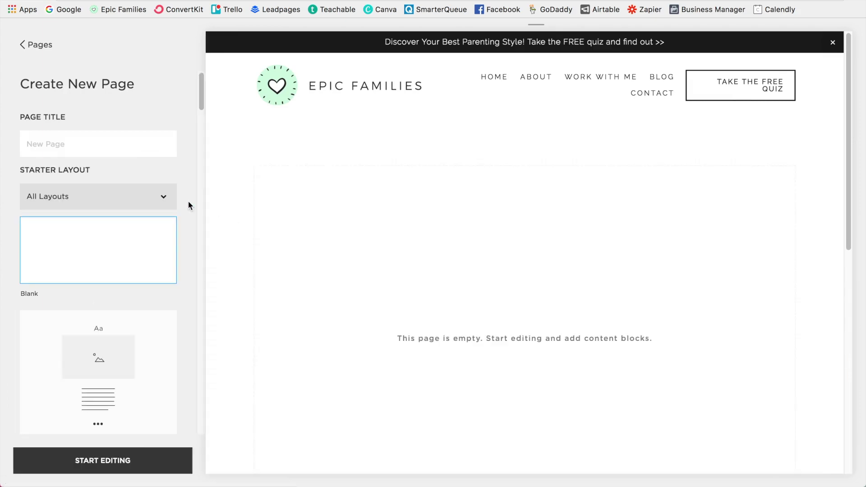
key(Return)
Step: Insert a Newsletter sign-up block into the new page's content
mouse_move(38, 154)
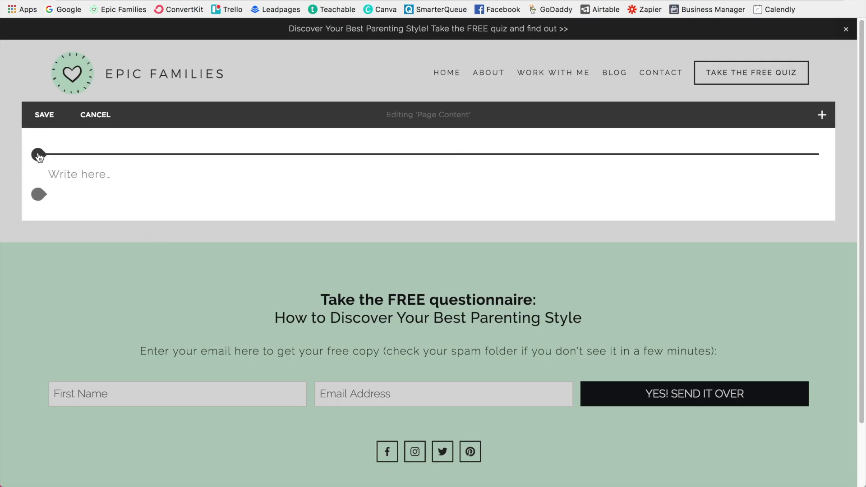
click(38, 155)
scroll(244, 129, down, 5)
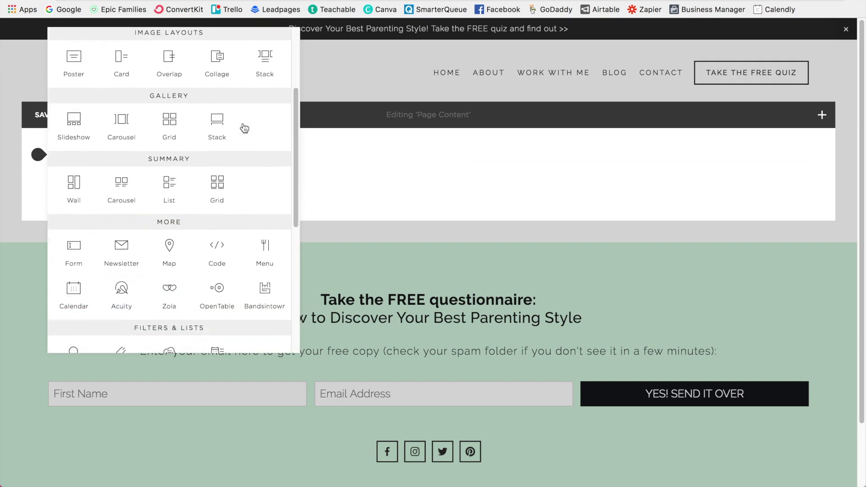
scroll(244, 128, down, 2)
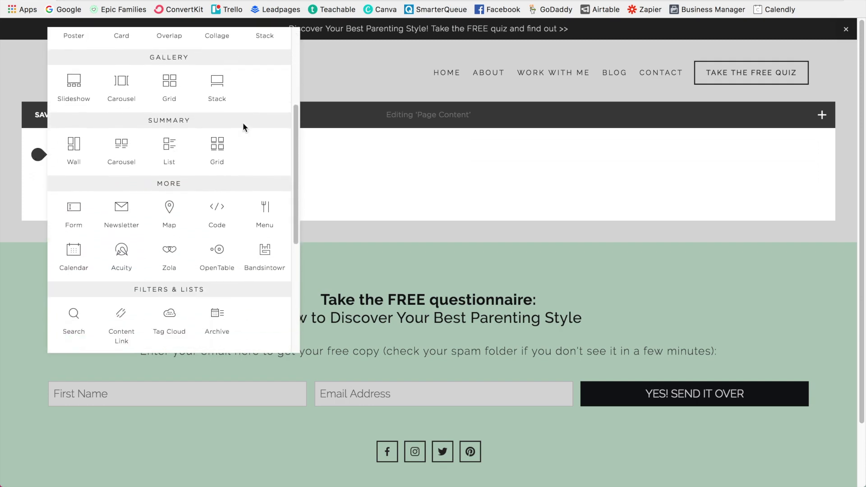
click(124, 217)
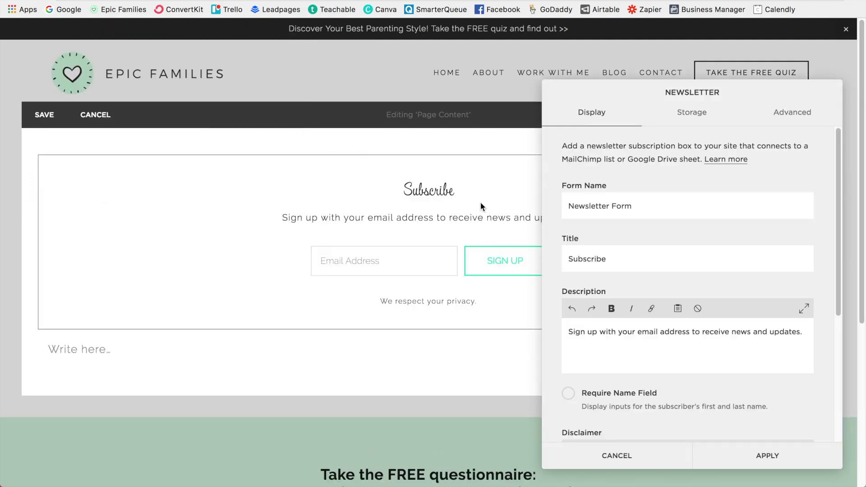
Step: Enable Require Name Field so the form asks for First Name and Last Name
drag(629, 97, 648, 85)
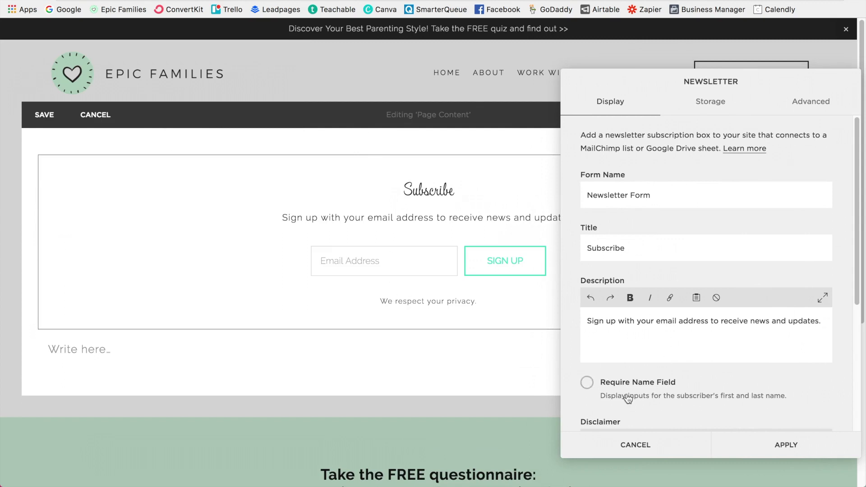
click(586, 384)
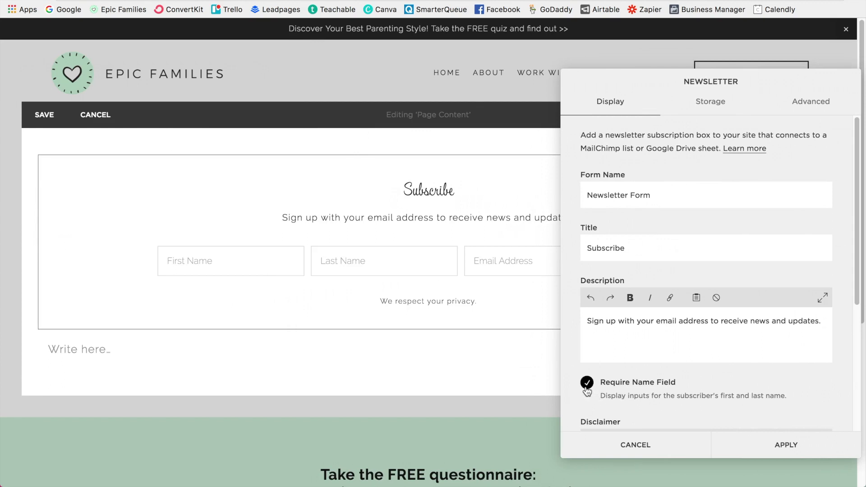
scroll(848, 375, down, 5)
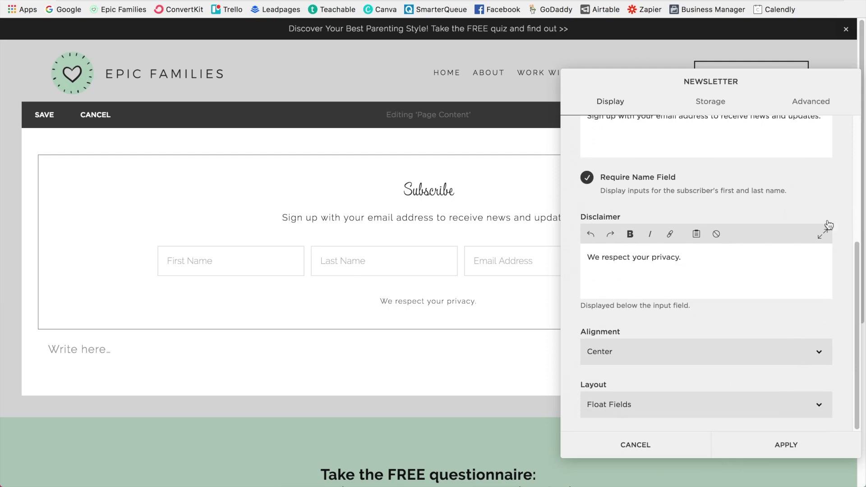
scroll(833, 205, up, 5)
Step: Store sign-ups in the Squarespace Campaigns 'Newsletter' list and review the Advanced options
click(723, 114)
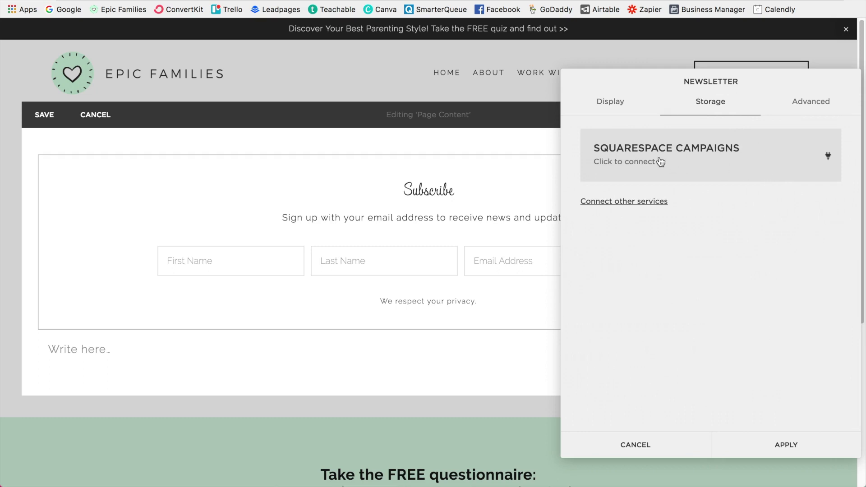
click(635, 169)
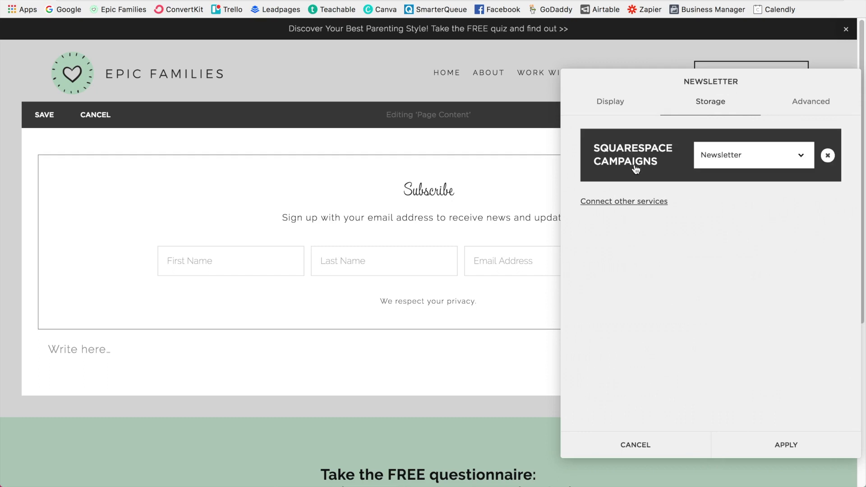
click(802, 162)
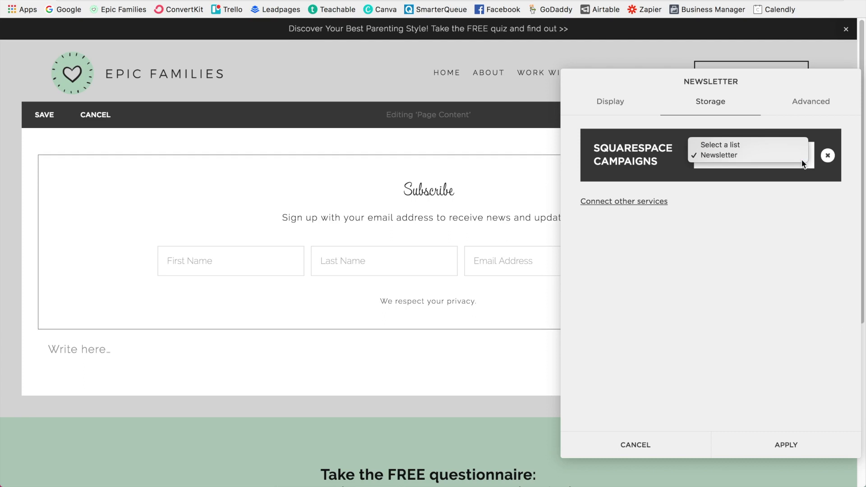
click(761, 155)
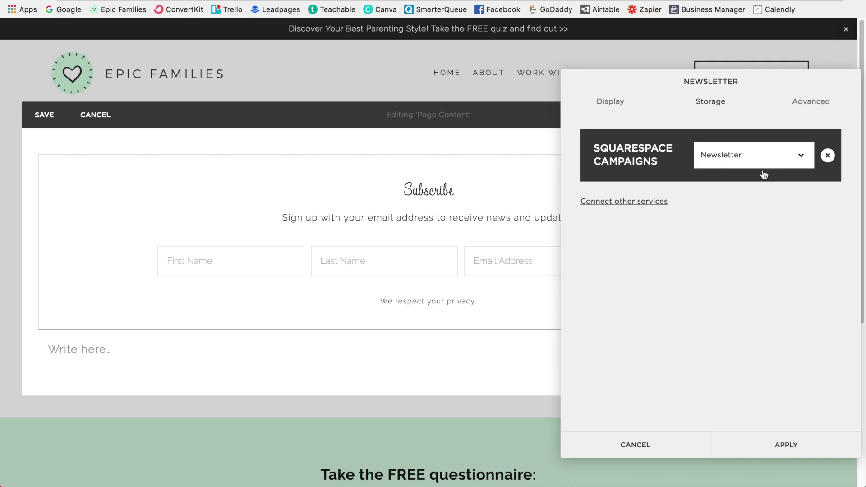
click(812, 99)
scroll(847, 201, down, 5)
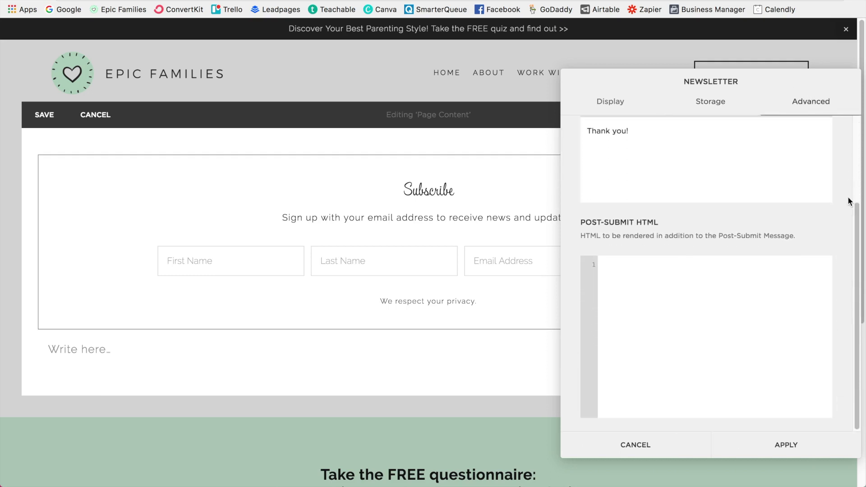
Step: Apply the newsletter block settings, save the TEST page, and return to the main menu
click(787, 447)
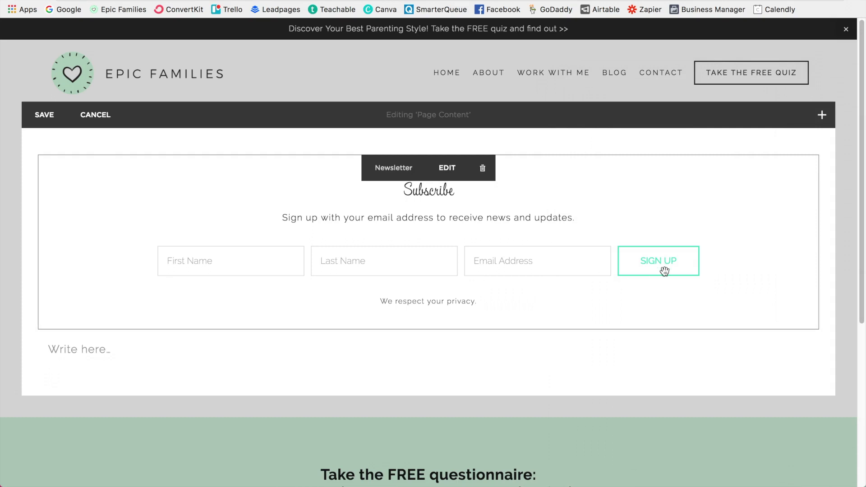
click(43, 114)
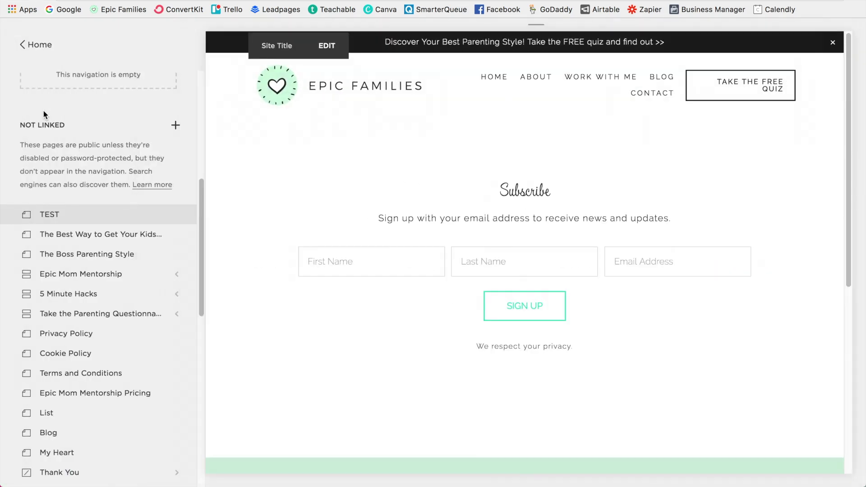
click(40, 42)
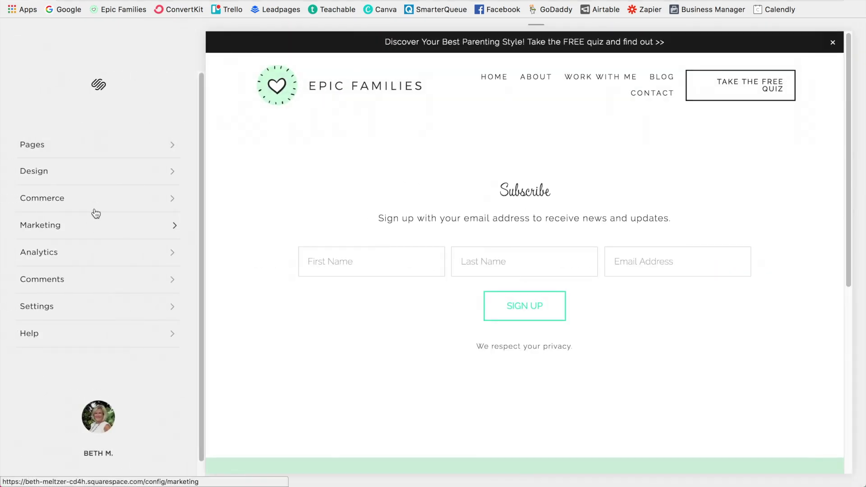
Step: Open Marketing > Email Campaigns and scroll to Recent Drafts showing 'Subject line here!'
click(92, 224)
click(131, 143)
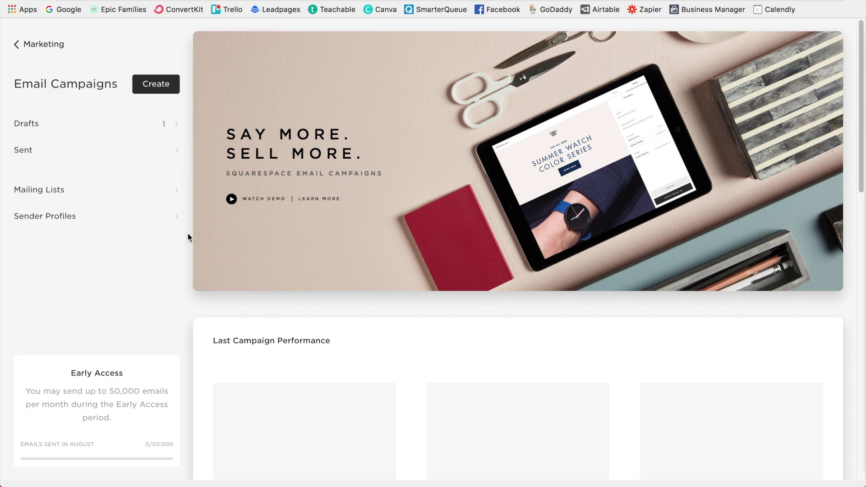
scroll(829, 229, down, 5)
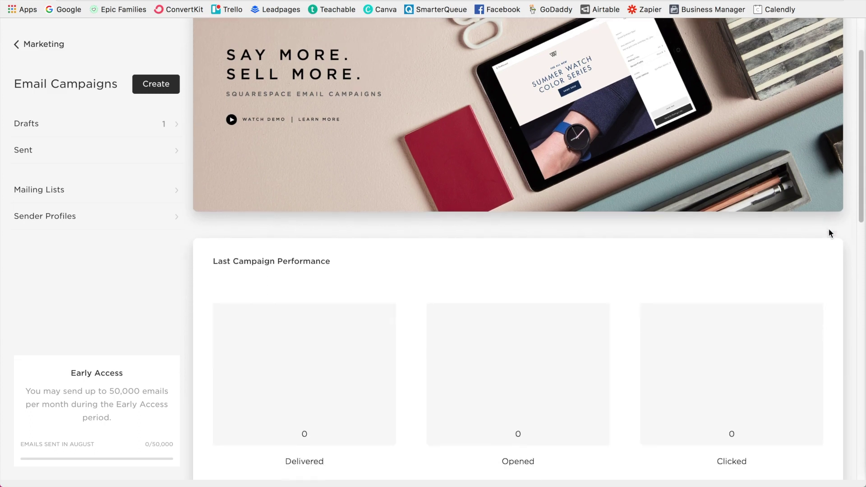
scroll(828, 229, down, 6)
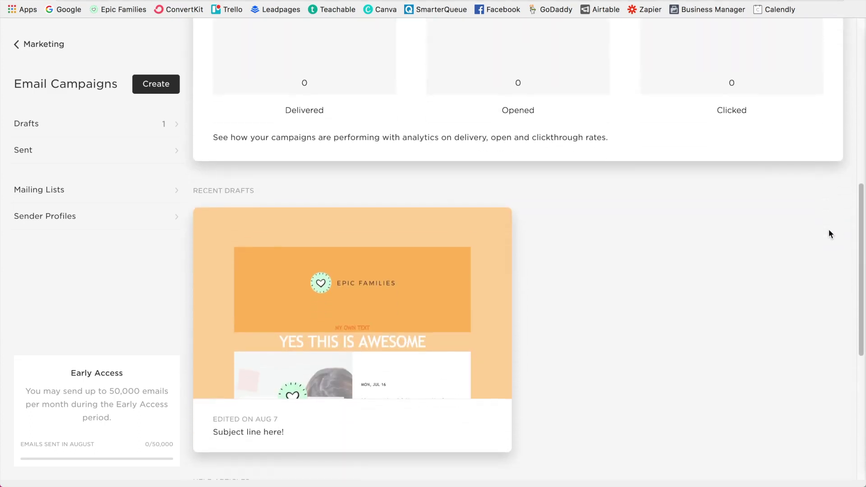
scroll(829, 234, down, 1)
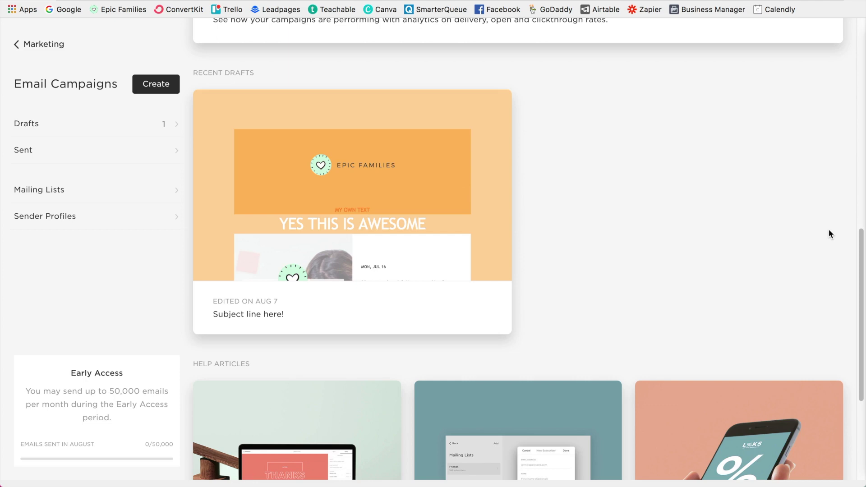
scroll(829, 229, up, 7)
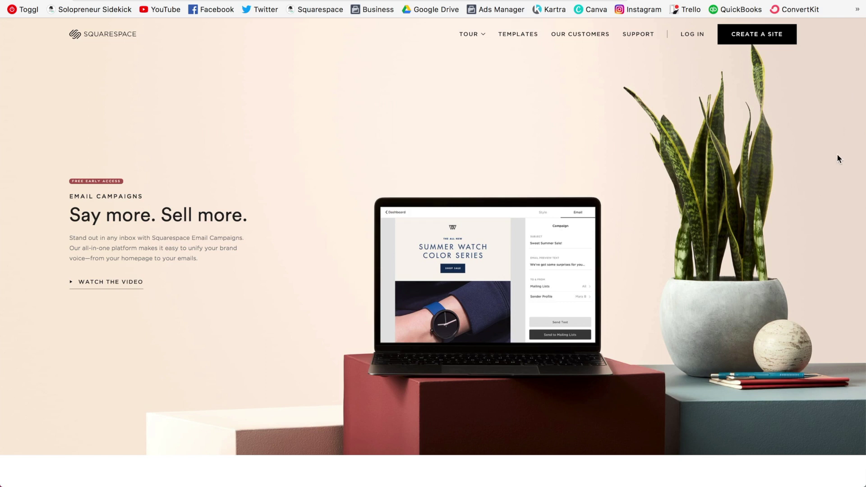
scroll(836, 159, down, 5)
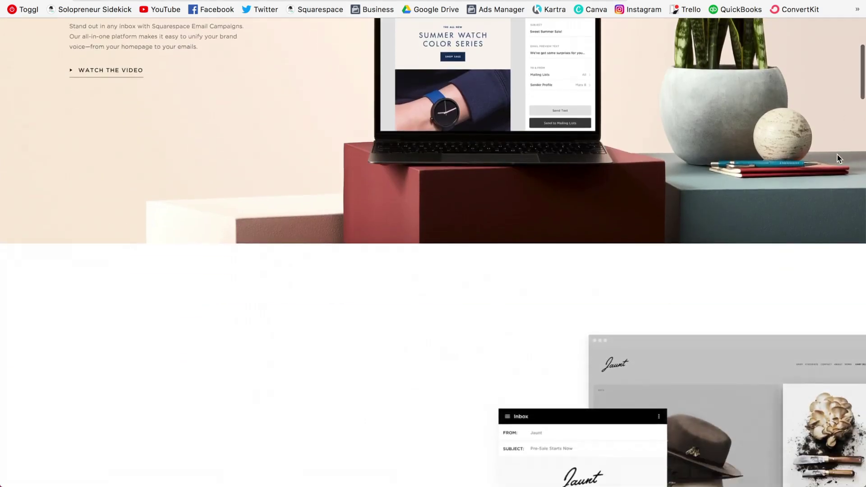
scroll(836, 155, down, 4)
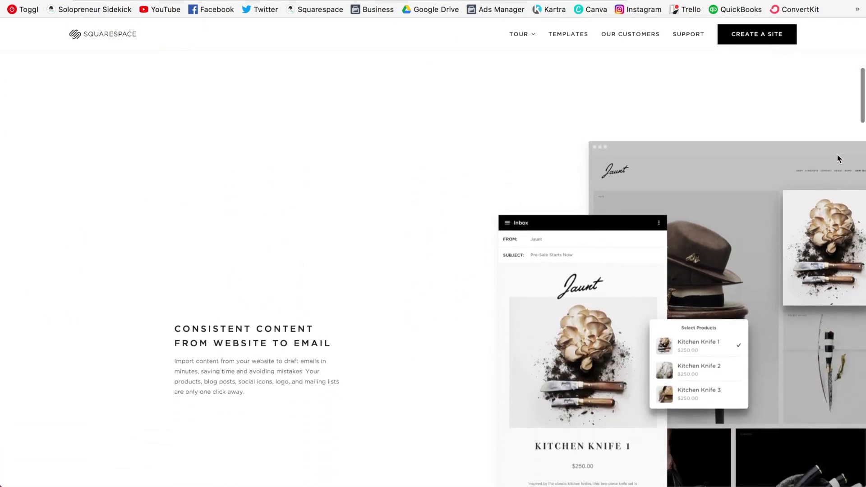
scroll(837, 159, down, 2)
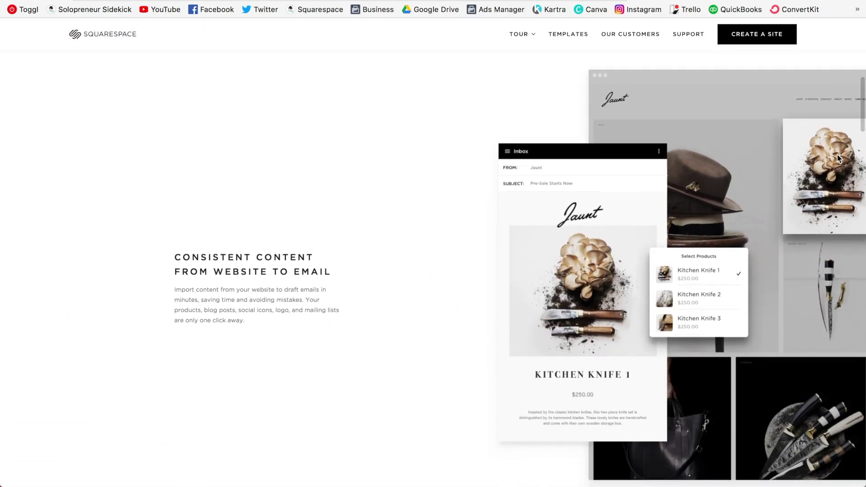
scroll(837, 158, down, 4)
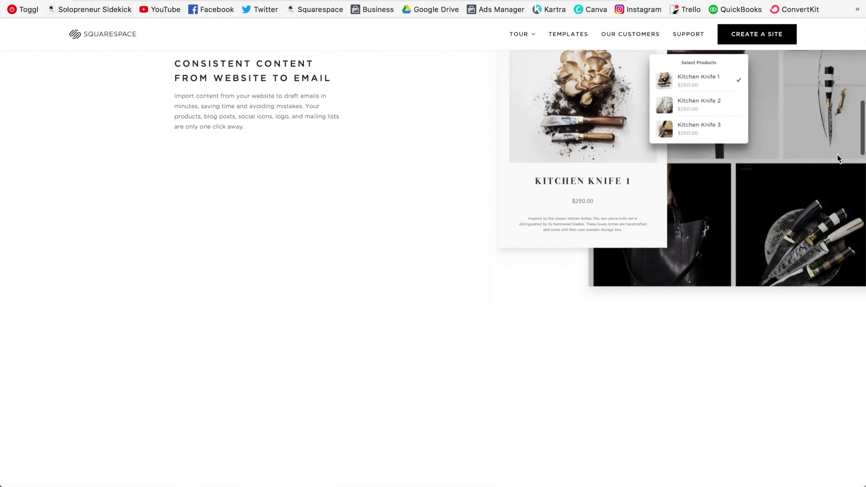
scroll(837, 159, down, 5)
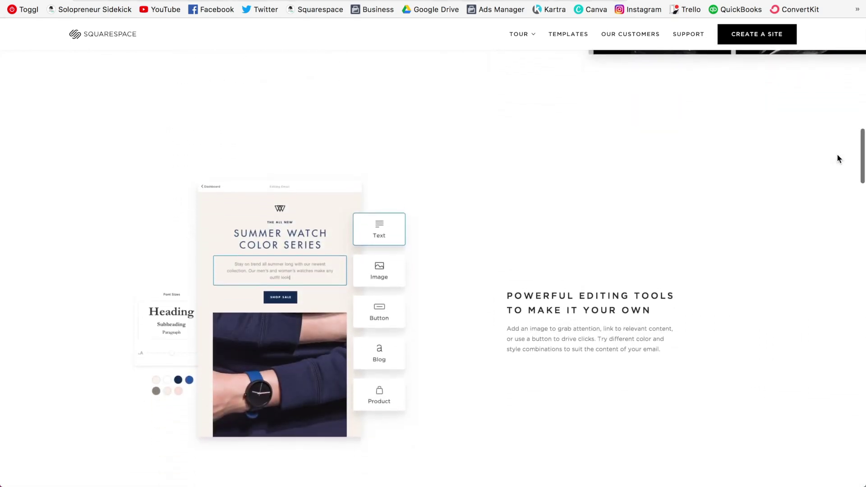
scroll(837, 159, down, 1)
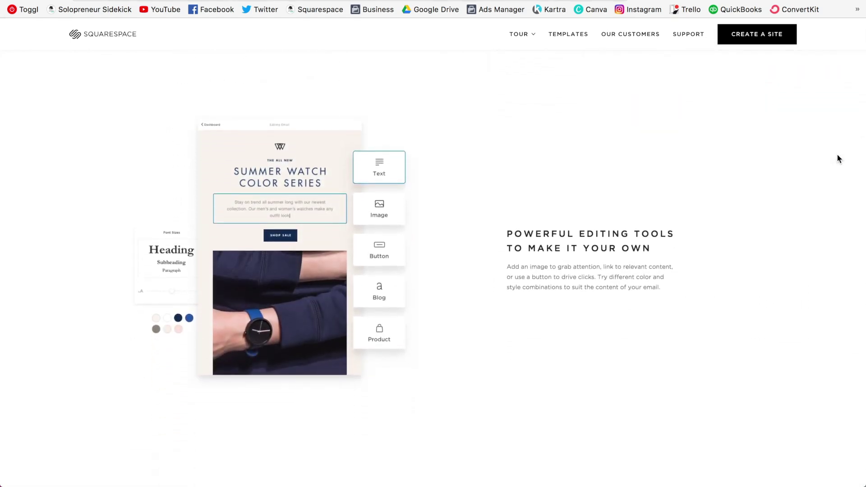
scroll(837, 155, down, 4)
scroll(837, 159, down, 5)
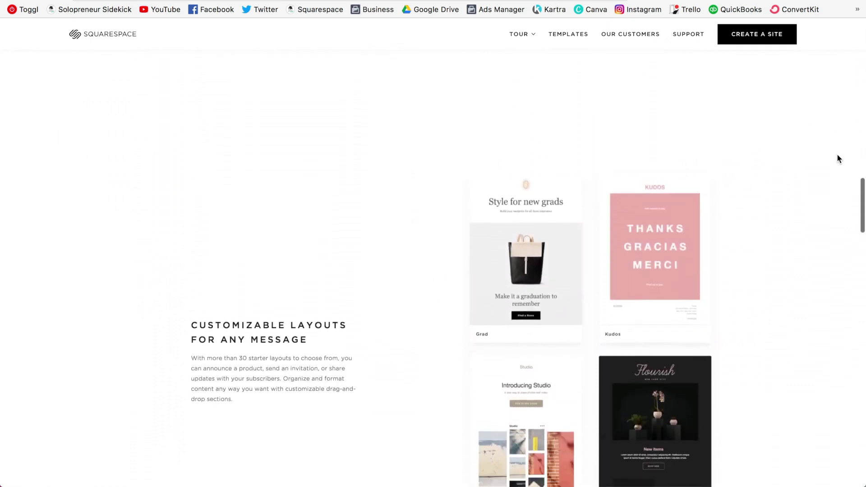
scroll(836, 159, down, 1)
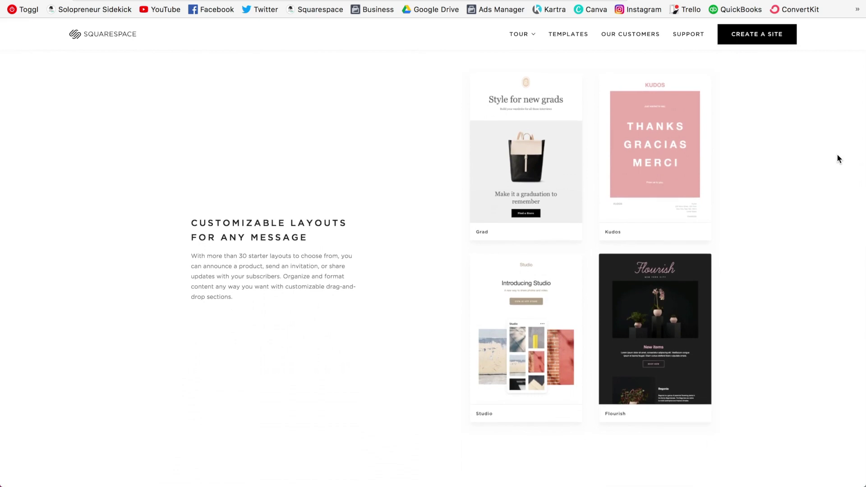
scroll(836, 158, down, 5)
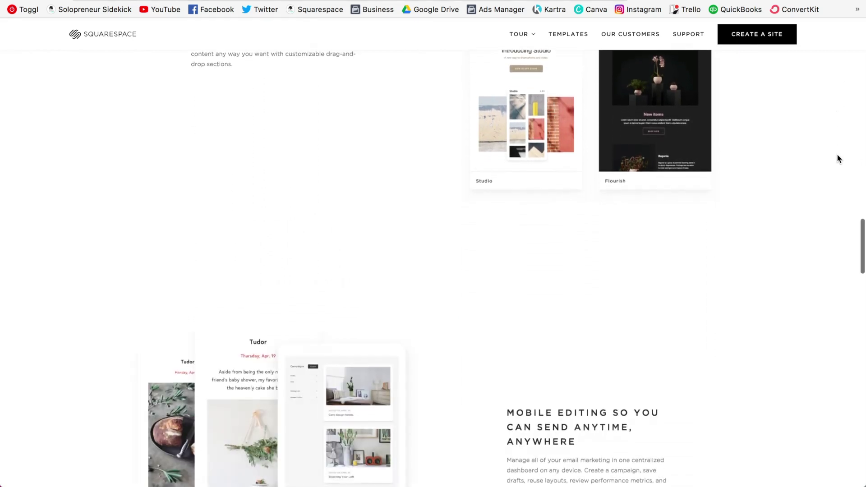
scroll(837, 159, down, 4)
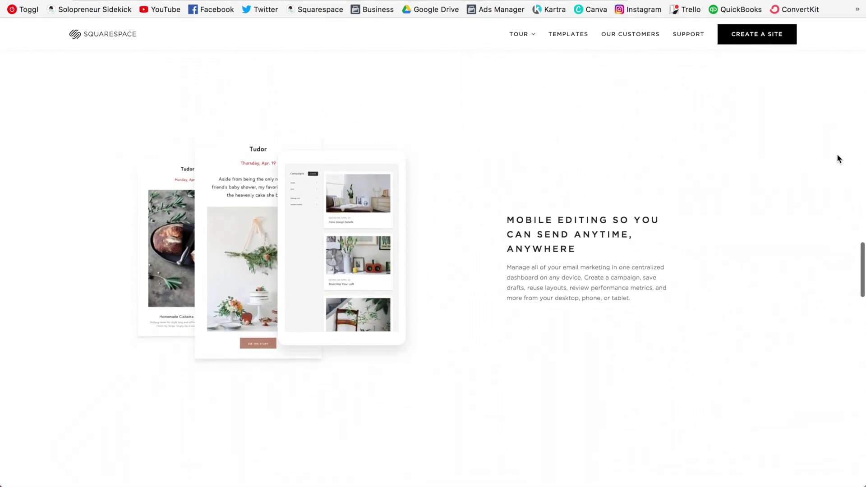
scroll(836, 159, down, 5)
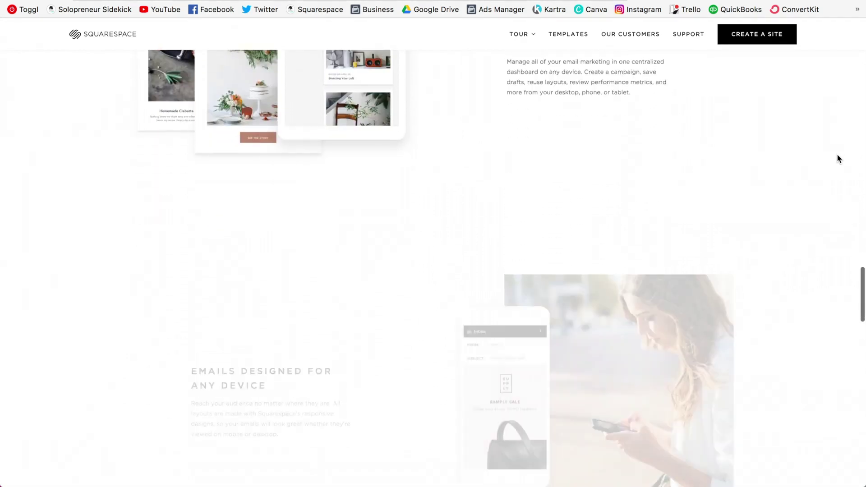
scroll(837, 159, down, 3)
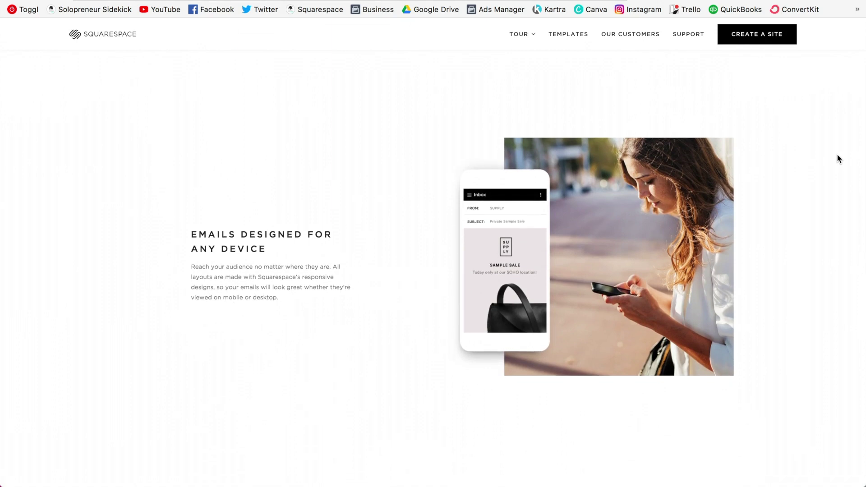
scroll(837, 159, down, 5)
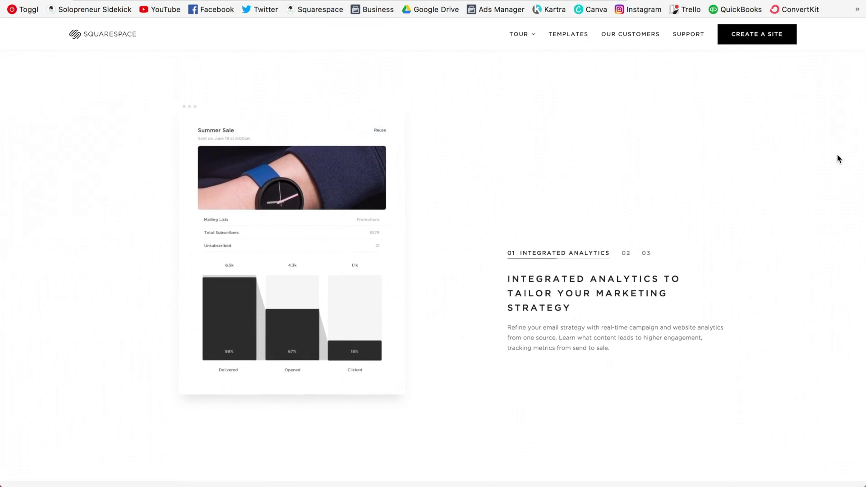
scroll(836, 155, down, 4)
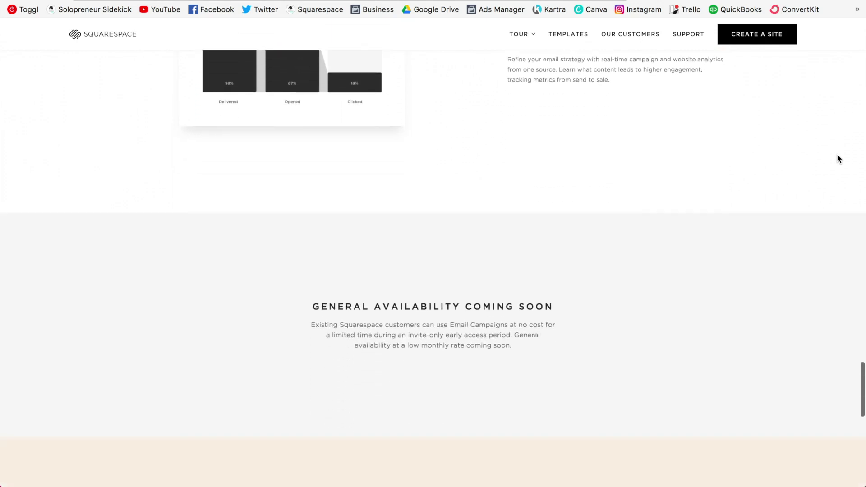